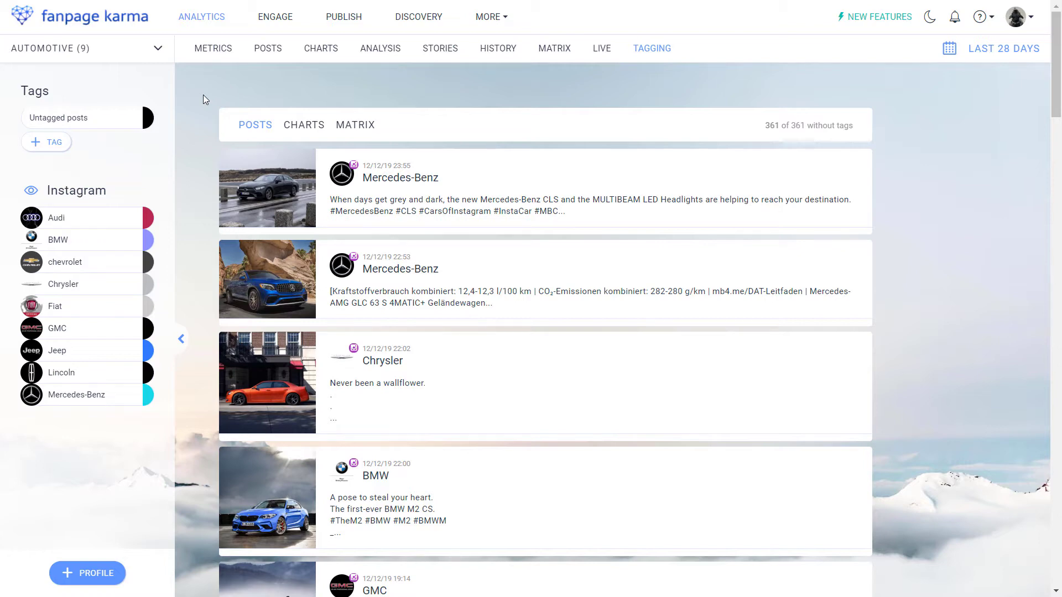
Create a post tag named "color" for the automotive Instagram profiles.
scroll(277, 224, "down", 15)
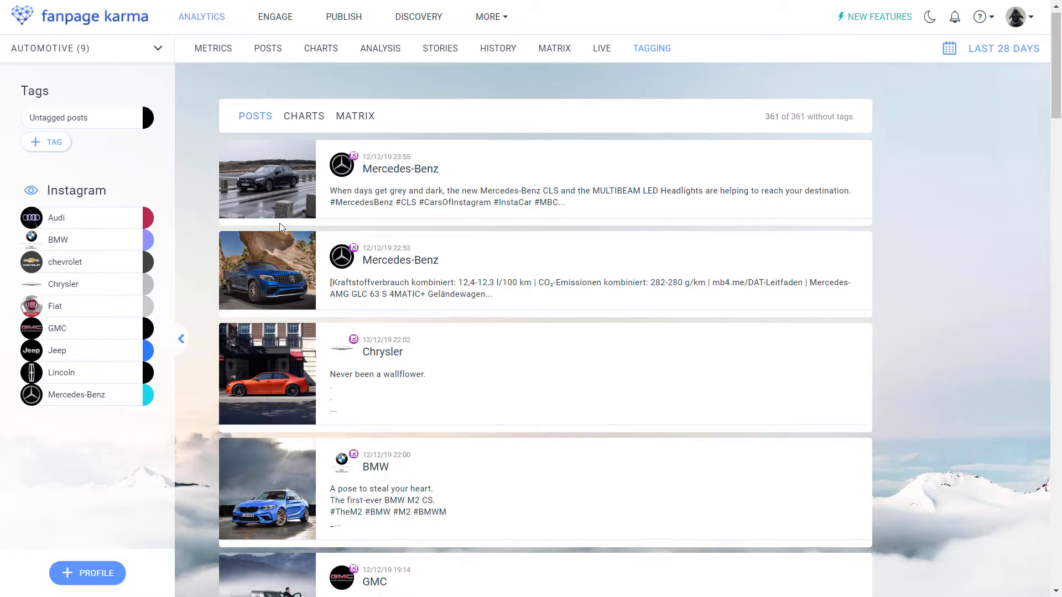
scroll(277, 227, "down", 15)
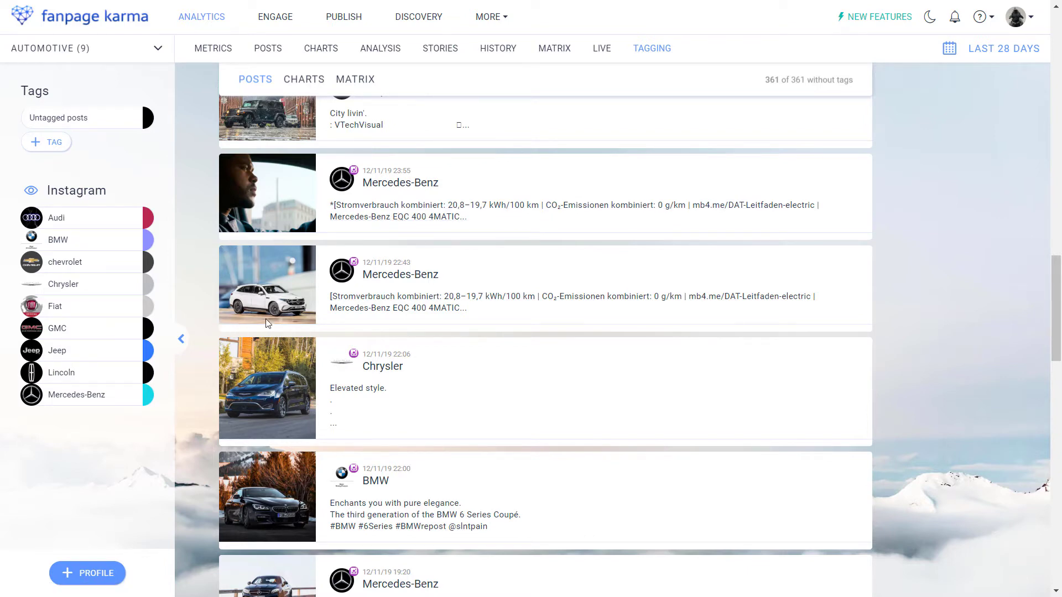
scroll(215, 426, "down", 10)
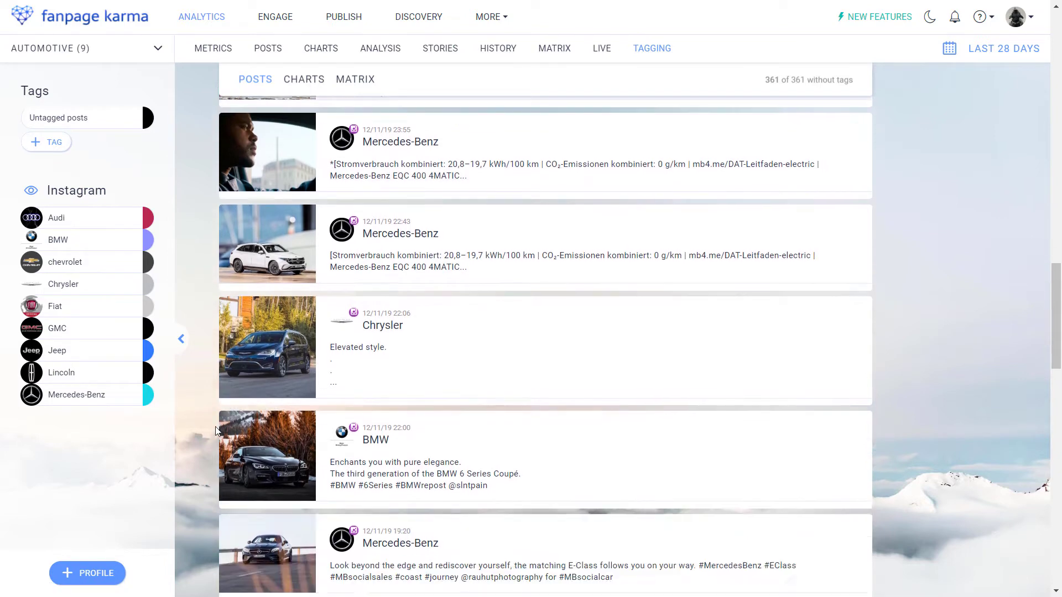
scroll(212, 430, "down", 5)
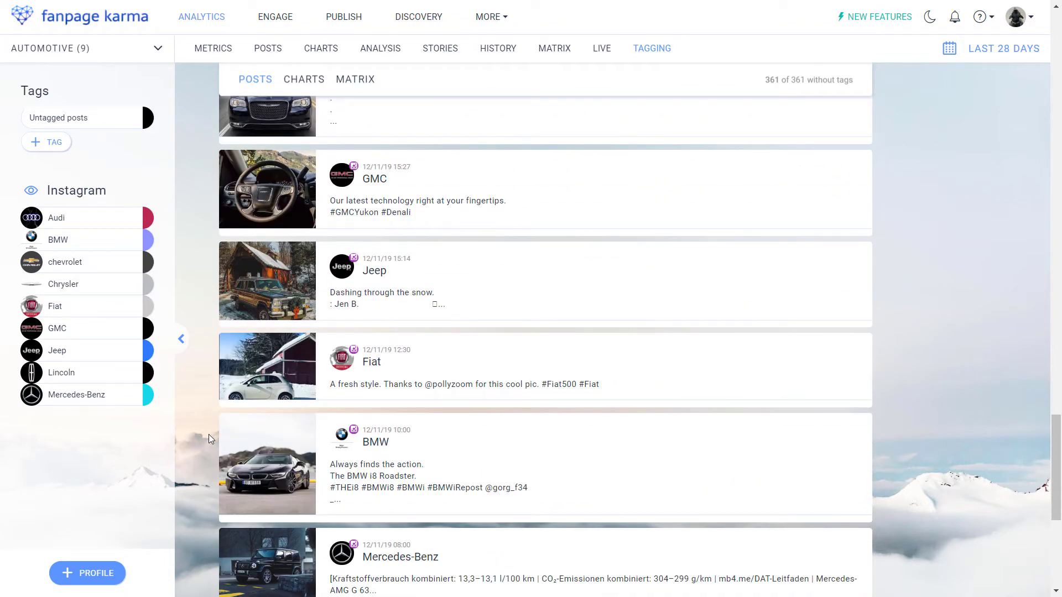
left_click(60, 148)
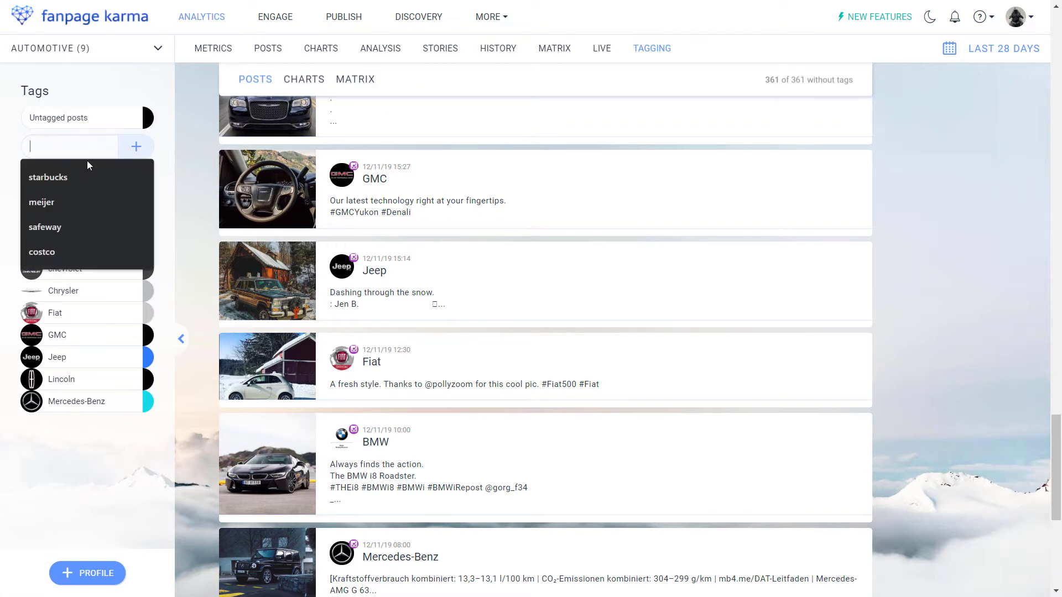
type("color")
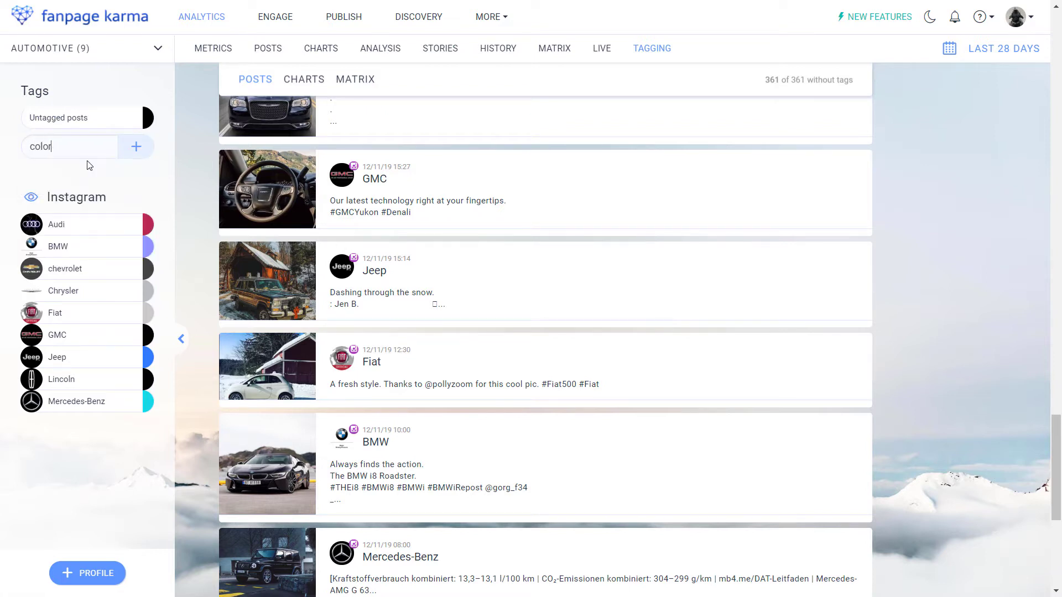
key("Return")
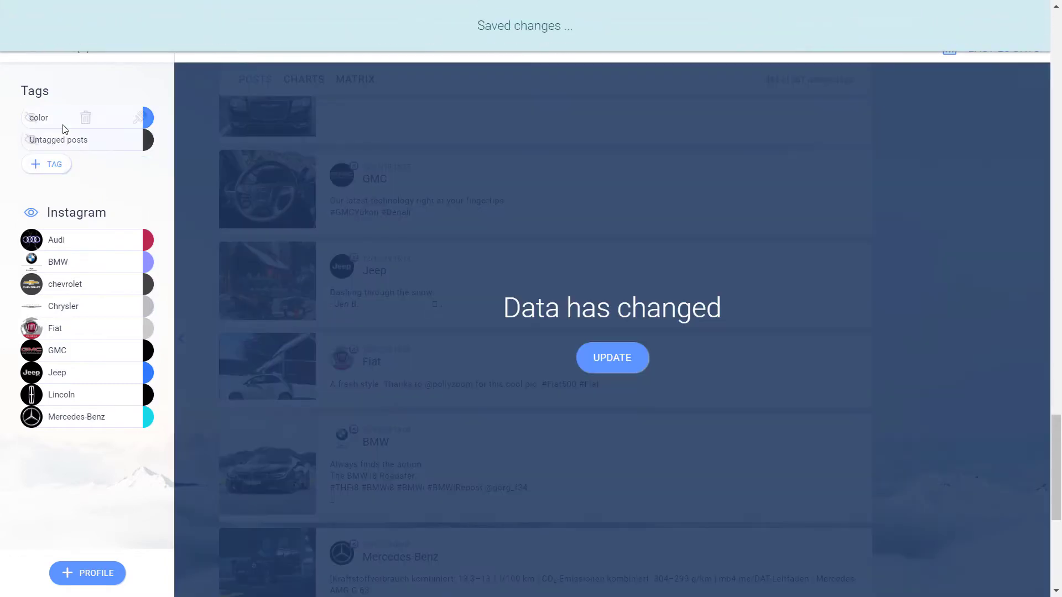
Create a second tag named "no color" and update the post data.
left_click(54, 164)
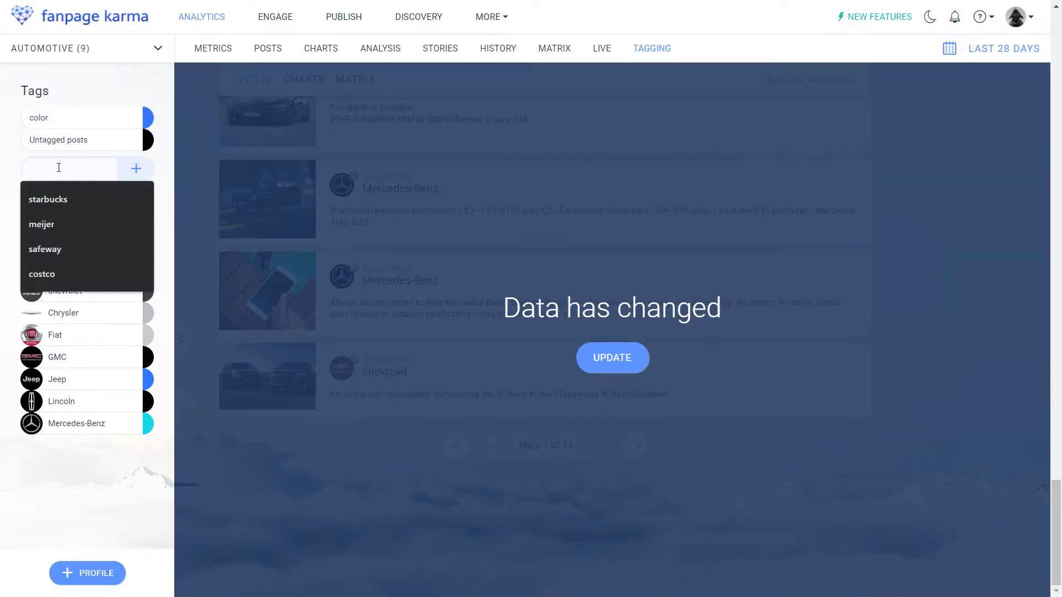
type("no color")
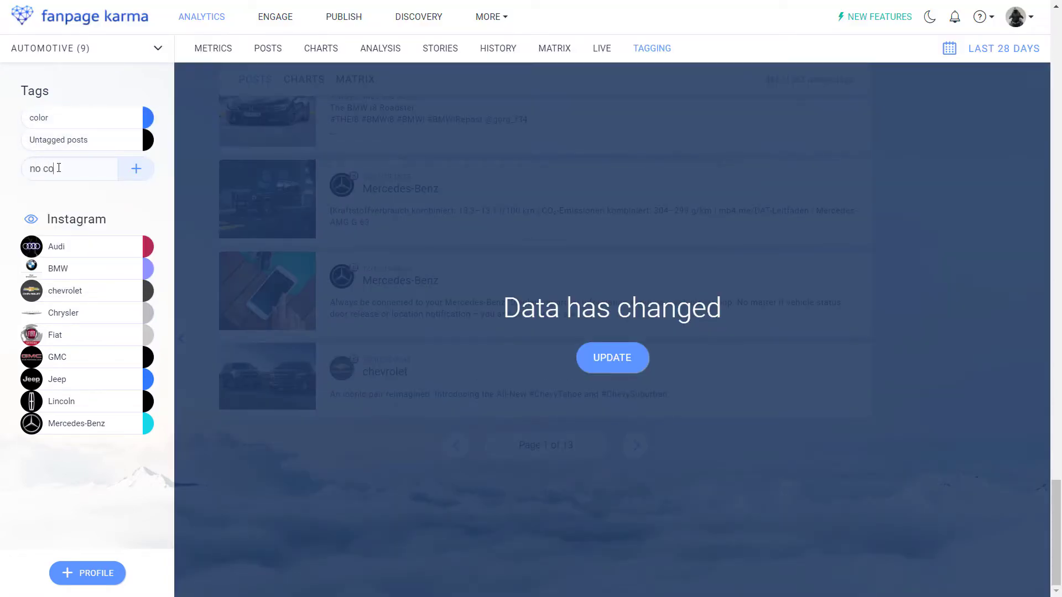
key("Return")
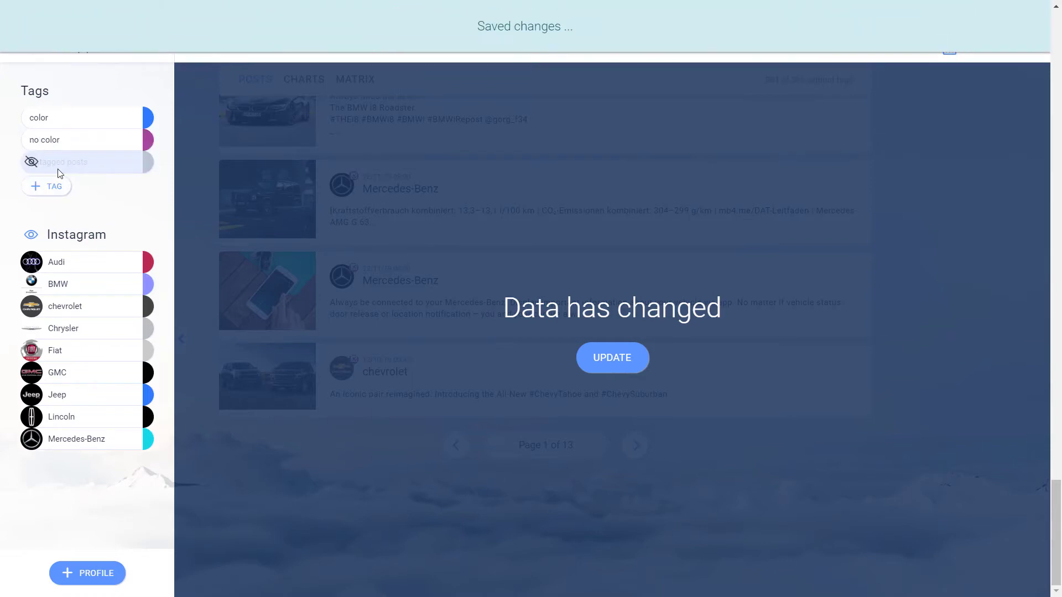
left_click(630, 355)
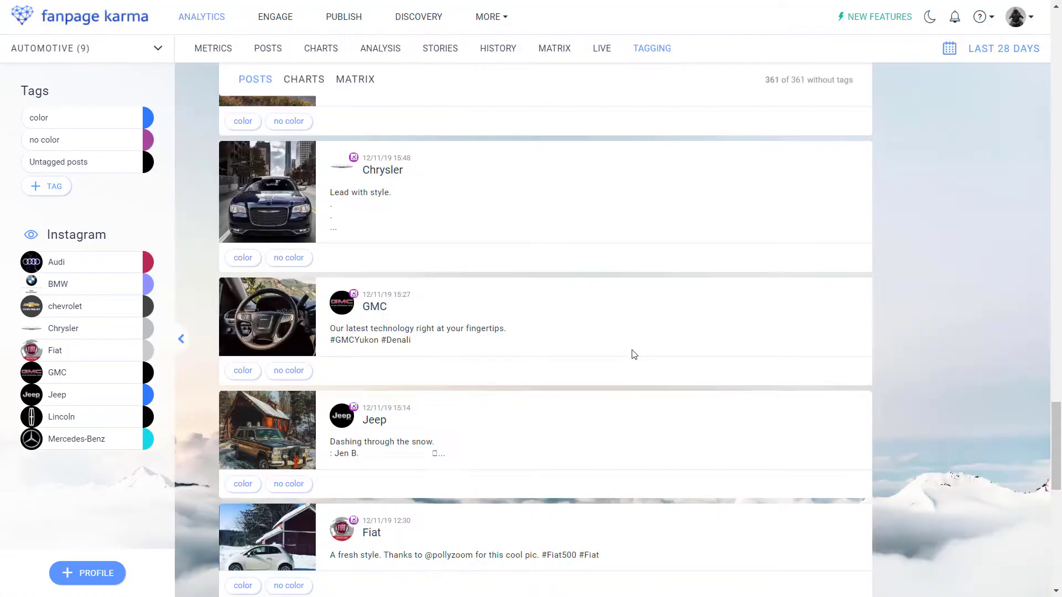
Tag the newest Mercedes-Benz post as no color, and the blue Mercedes-Benz and orange Chrysler posts below it as color.
scroll(303, 287, "up", 20)
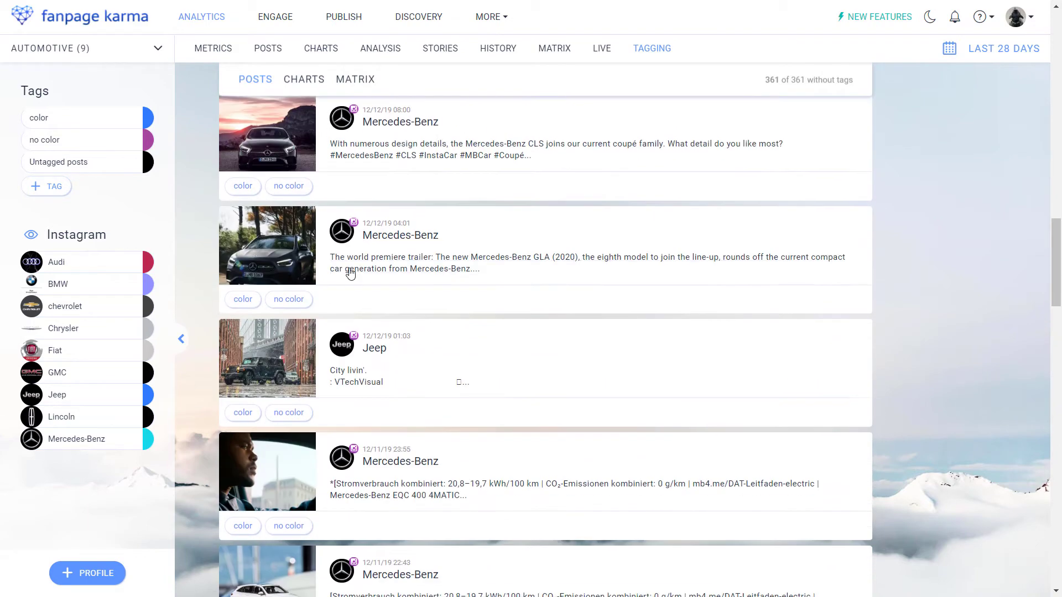
scroll(339, 269, "up", 6)
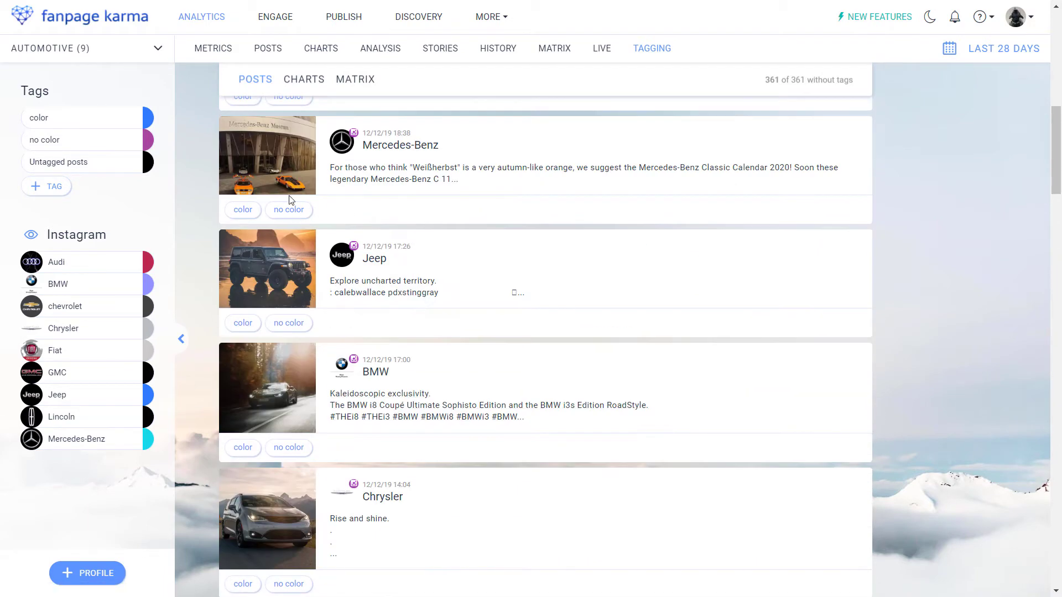
scroll(279, 215, "up", 8)
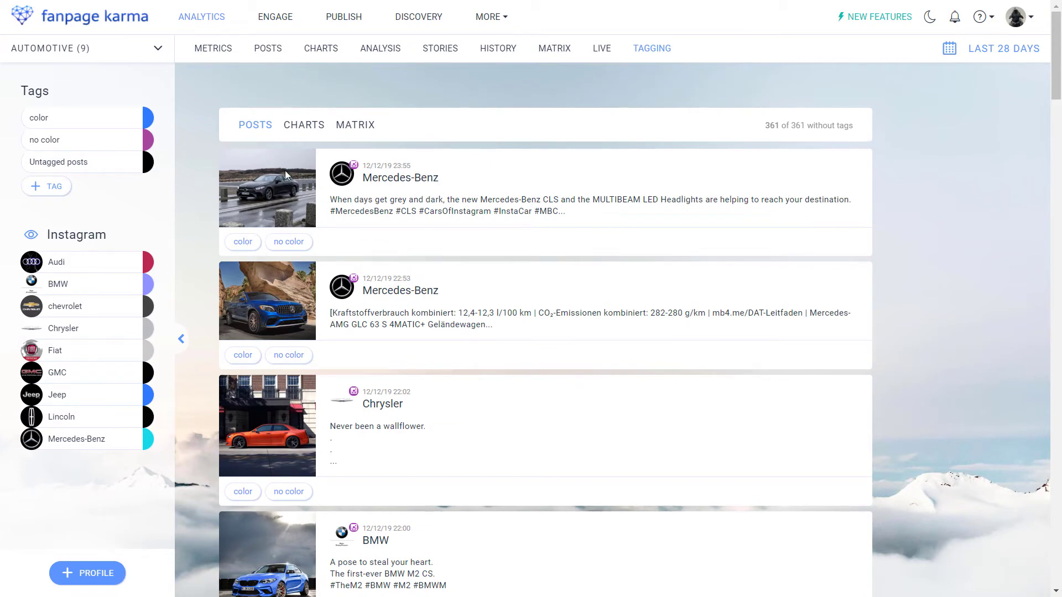
left_click(287, 243)
left_click(242, 492)
Tag the blue BMW M2 and the Mercedes-Benz calendar posts as color, and the GMC Sierra post as no color.
scroll(277, 441, "down", 4)
scroll(278, 423, "down", 2)
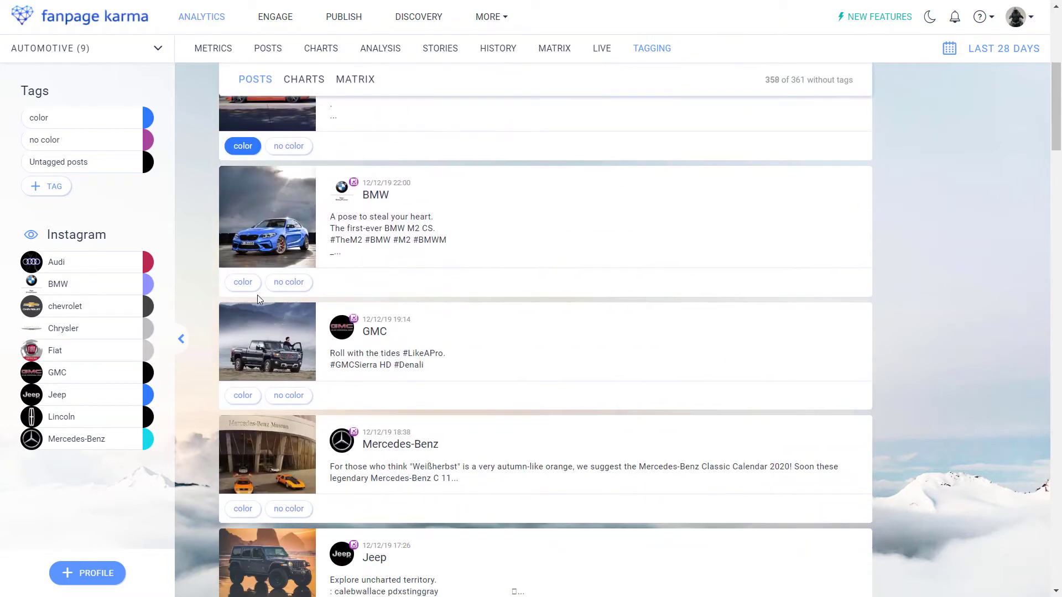
left_click(291, 390)
scroll(291, 390, "down", 5)
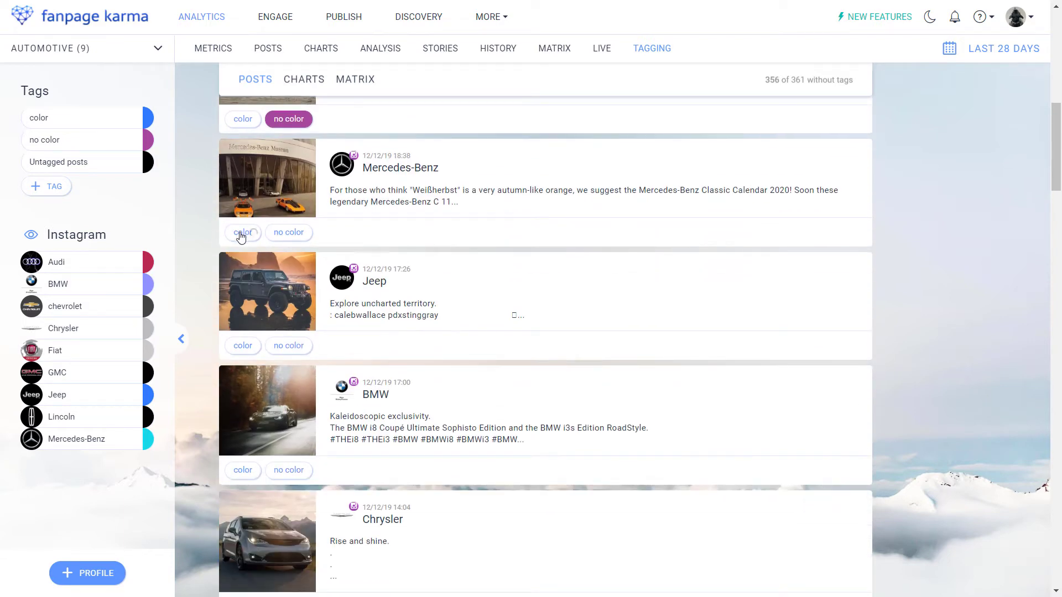
Tag the BMW i8 and Chrysler "Rise and shine" posts as no color, and the Mercedes-AMG race and red BMW M8 posts as color.
scroll(279, 357, "down", 5)
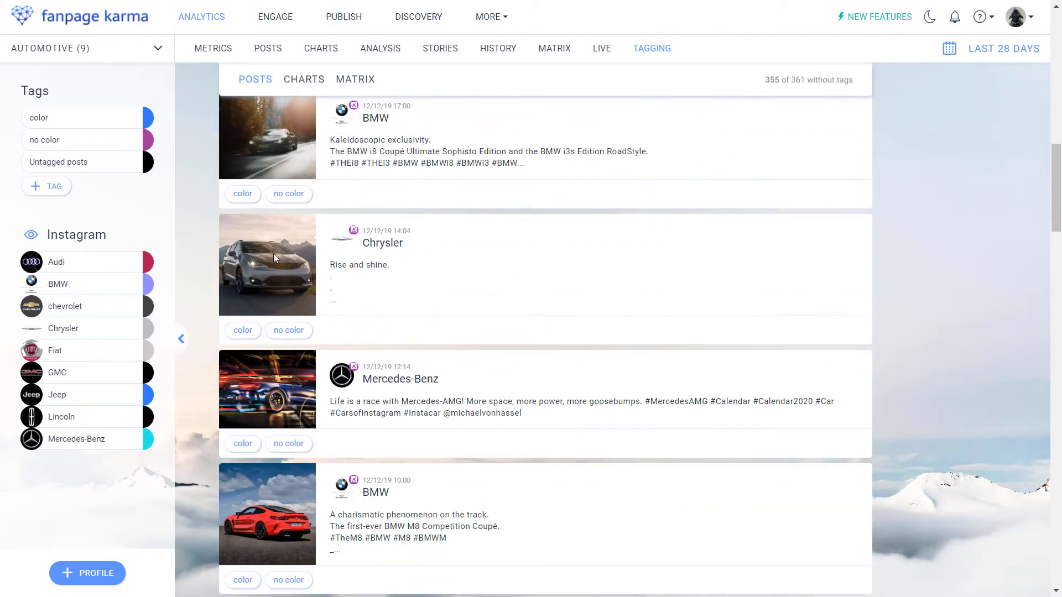
left_click(281, 198)
left_click(288, 332)
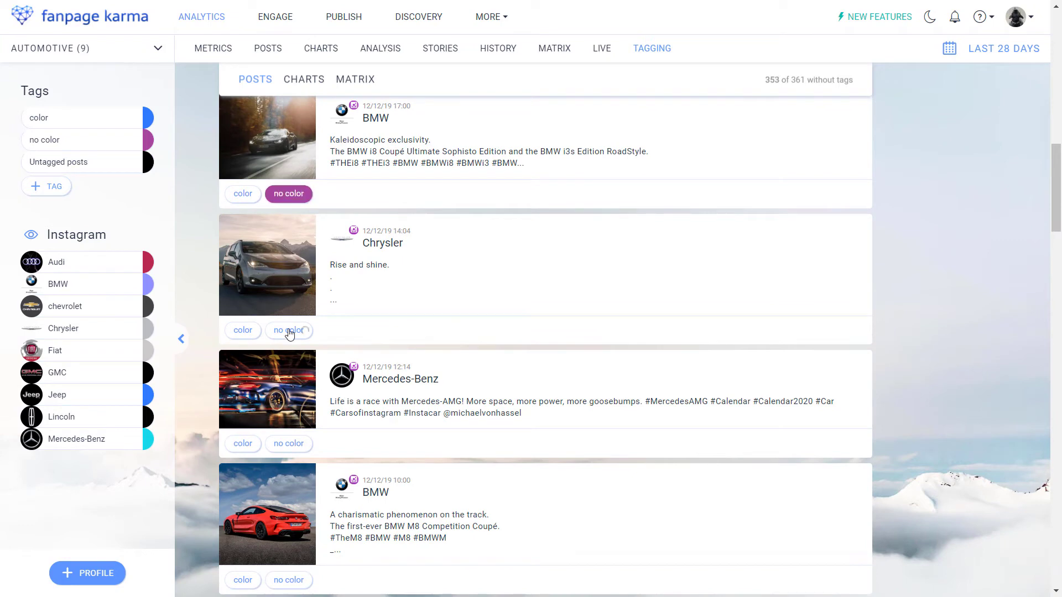
scroll(289, 332, "down", 5)
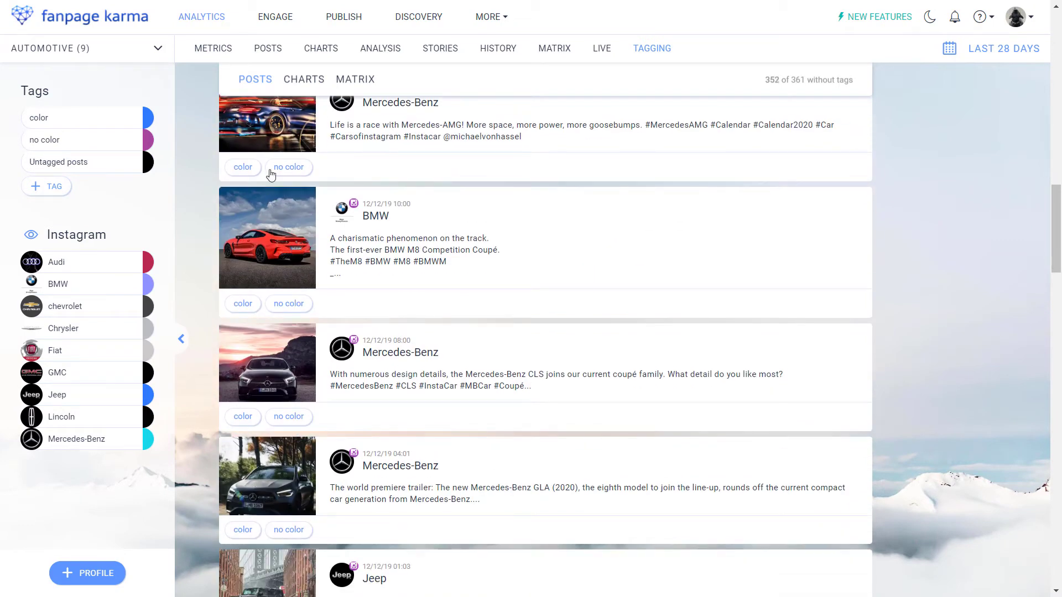
left_click(240, 167)
left_click(242, 308)
Tag the 12/12/19 Mercedes-Benz posts from 08:00 and 04:01 and the Jeep "City livin'" post as no color.
left_click(289, 417)
scroll(298, 310, "down", 4)
left_click(294, 322)
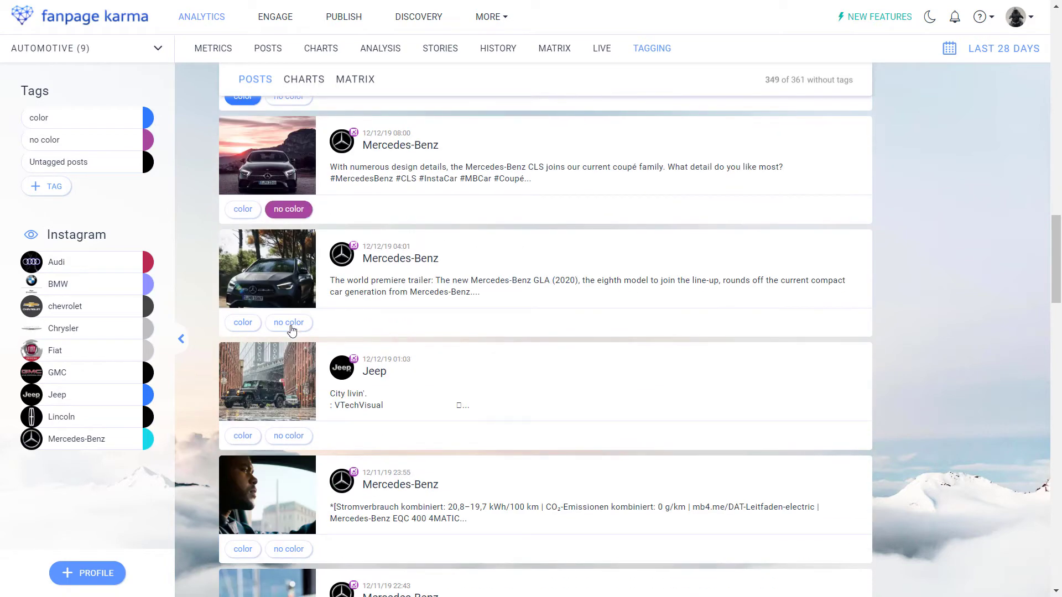
scroll(296, 321, "down", 4)
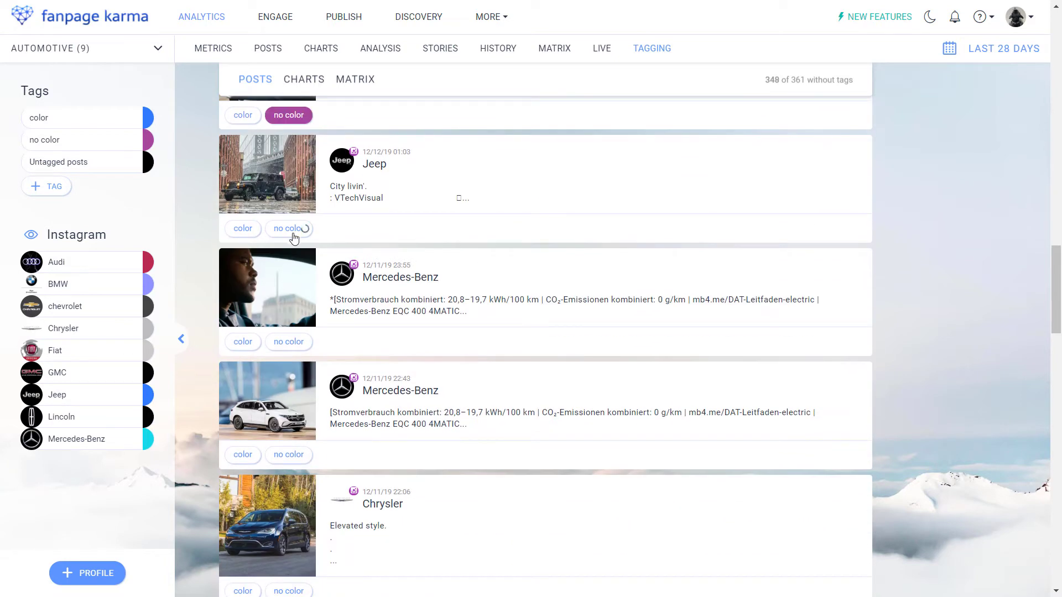
left_click(294, 236)
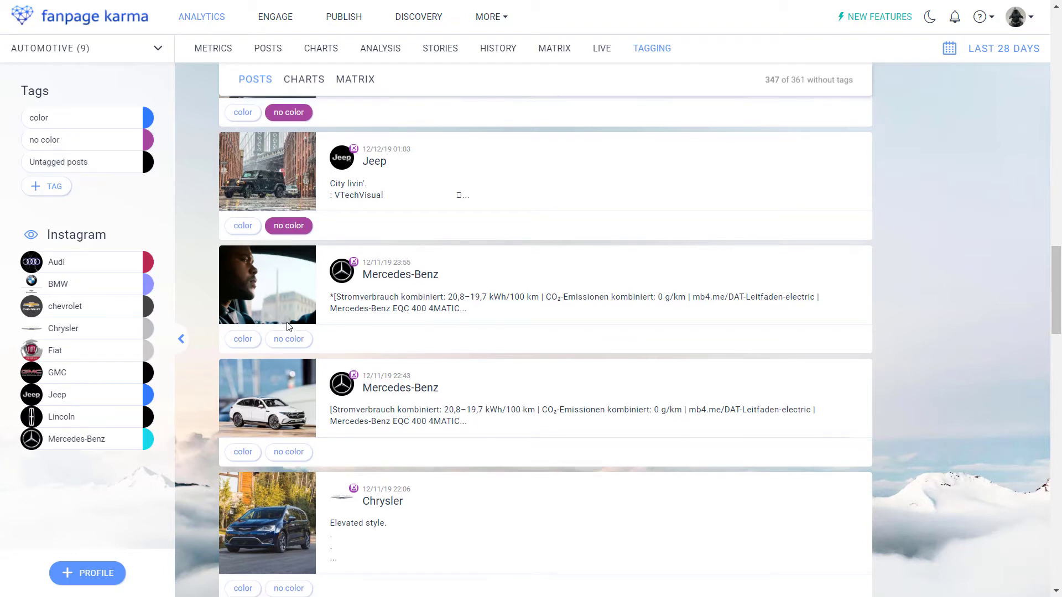
Tag the 12/11/19 Mercedes-Benz posts from 22:43 and 19:20, Chrysler "Elevated style", and BMW posts from 22:00 and 17:00 as no color.
scroll(284, 252, "down", 3)
left_click(284, 249)
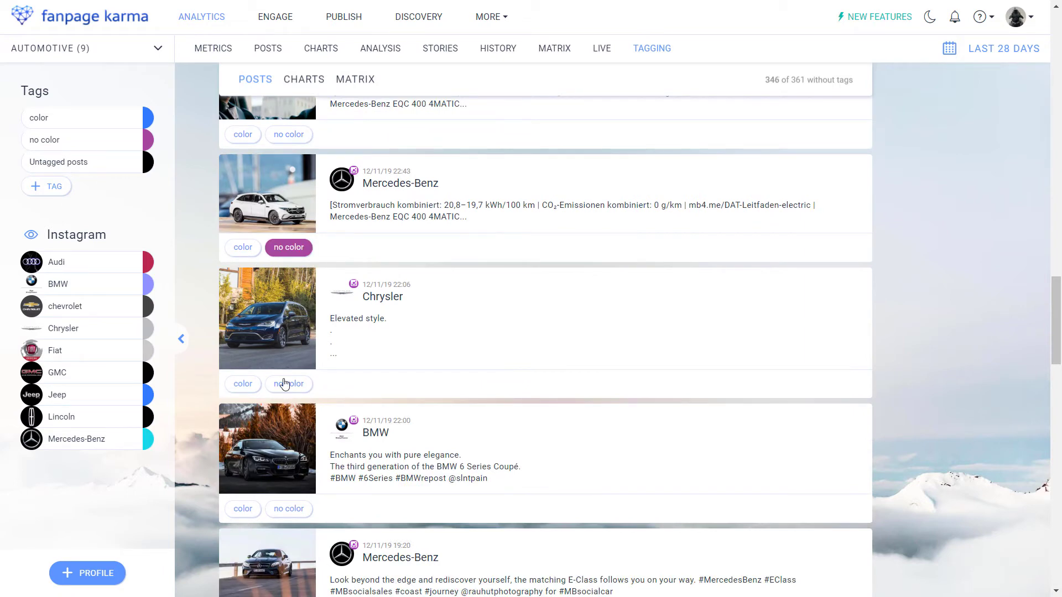
left_click(285, 384)
scroll(280, 359, "down", 3)
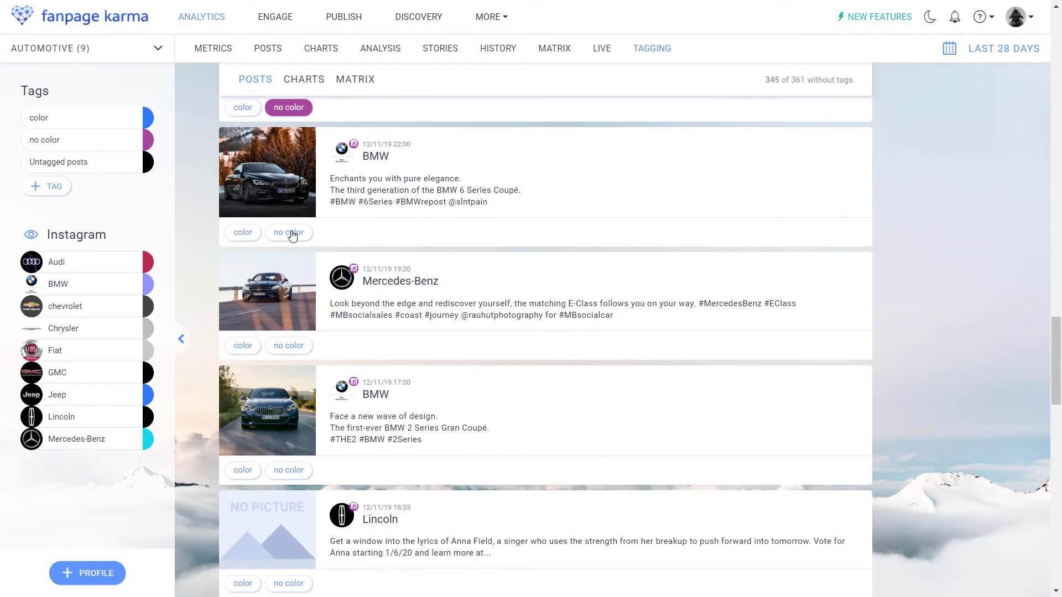
left_click(291, 237)
scroll(291, 232, "down", 2)
left_click(291, 212)
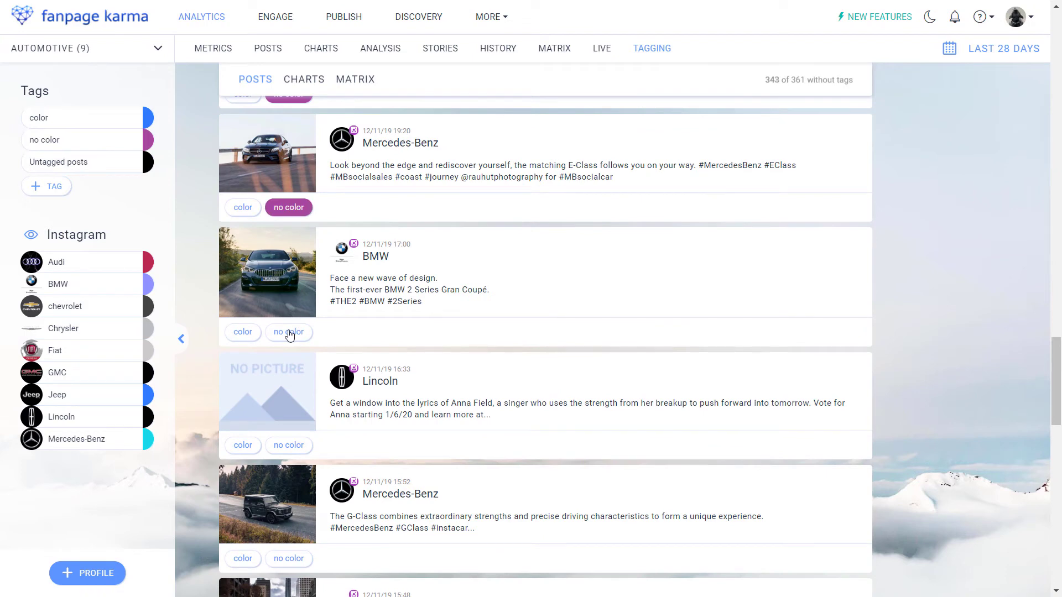
left_click(291, 332)
Tag the Mercedes-Benz G-Class, Chrysler "Lead with style", Jeep "Dashing through the snow" and Fiat posts as no color.
scroll(289, 337, "down", 2)
scroll(289, 337, "down", 3)
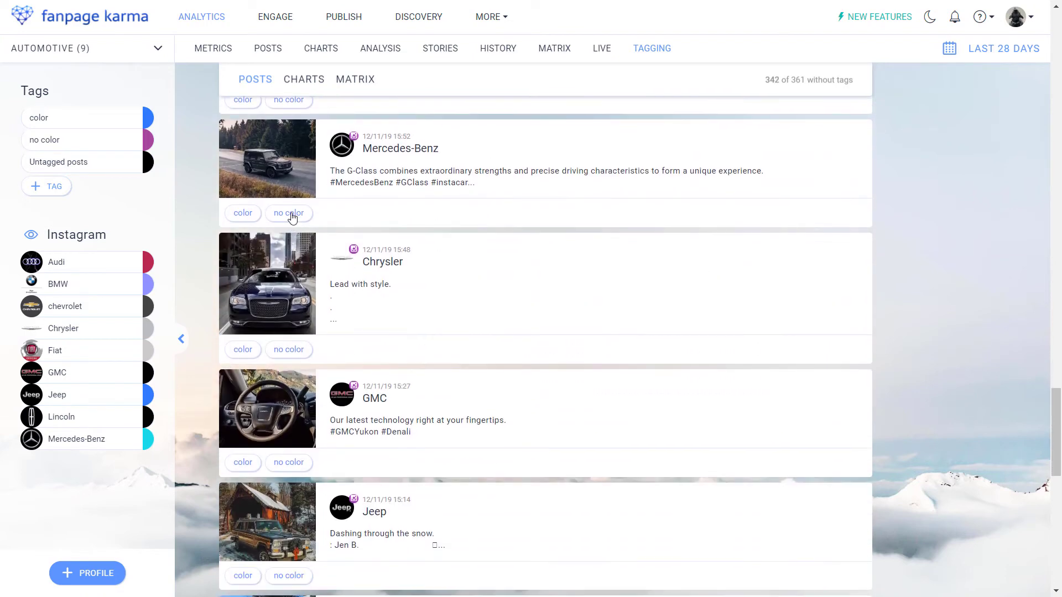
left_click(289, 213)
left_click(291, 353)
scroll(290, 332, "down", 4)
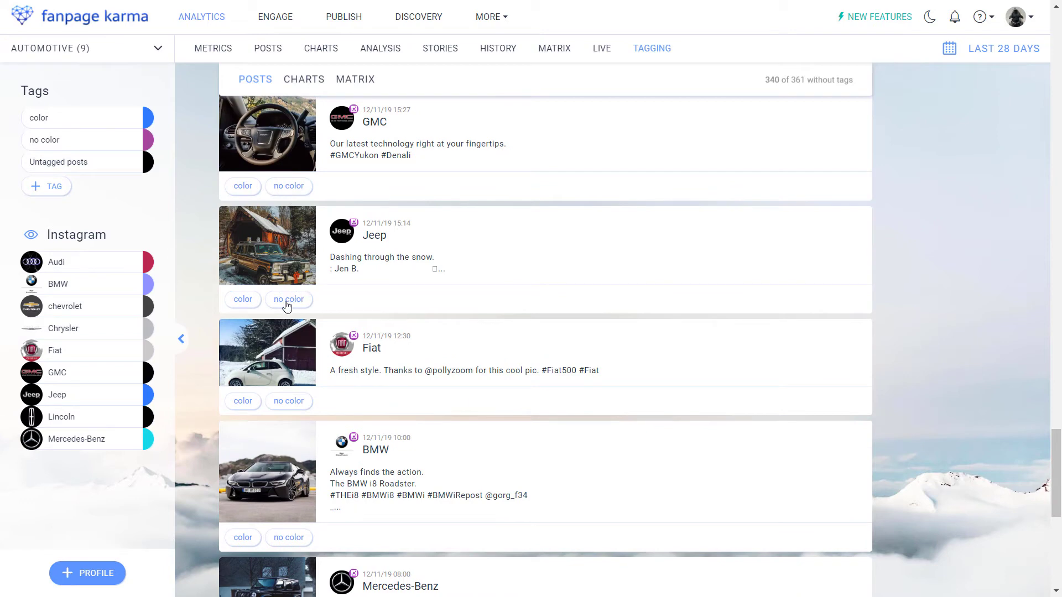
left_click(286, 299)
left_click(285, 402)
Tag the BMW i8 Roadster, the 12/11/19 08:00 Mercedes-Benz and the Chevrolet Tahoe and Suburban posts as no color.
scroll(285, 401, "down", 4)
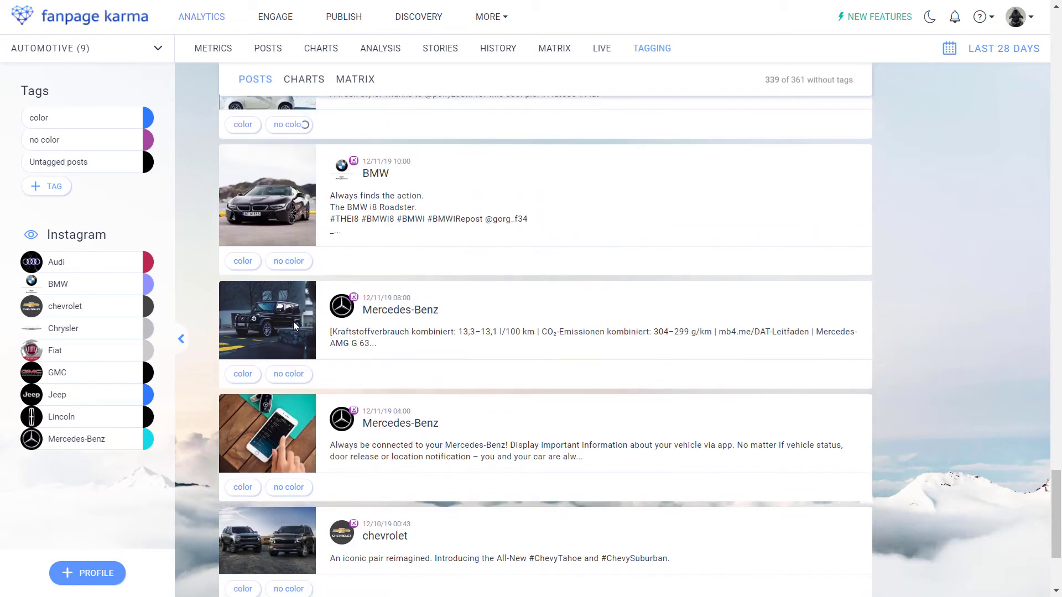
left_click(291, 264)
left_click(285, 374)
scroll(284, 370, "down", 3)
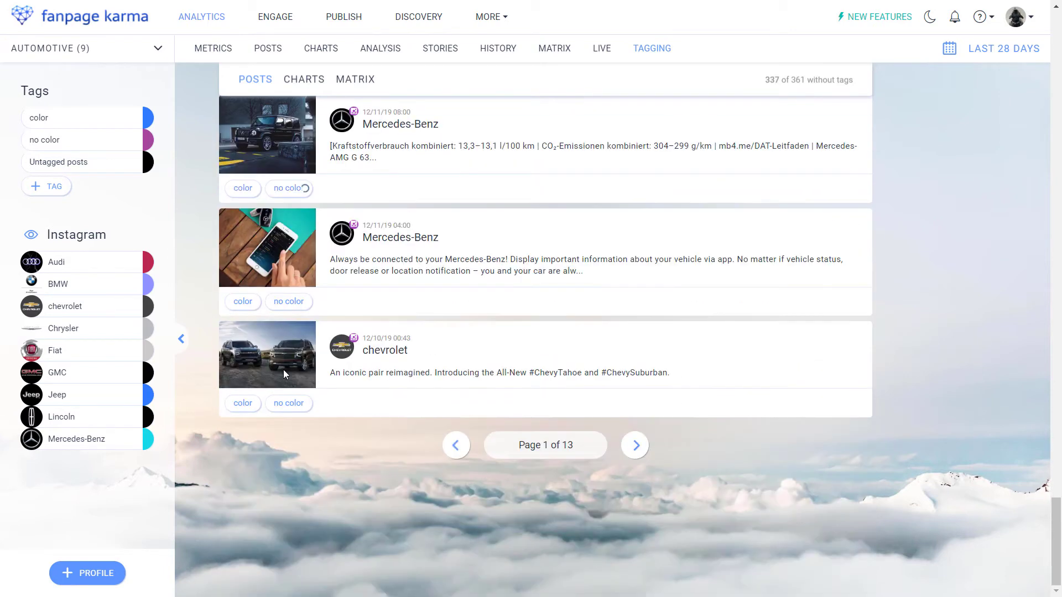
left_click(298, 403)
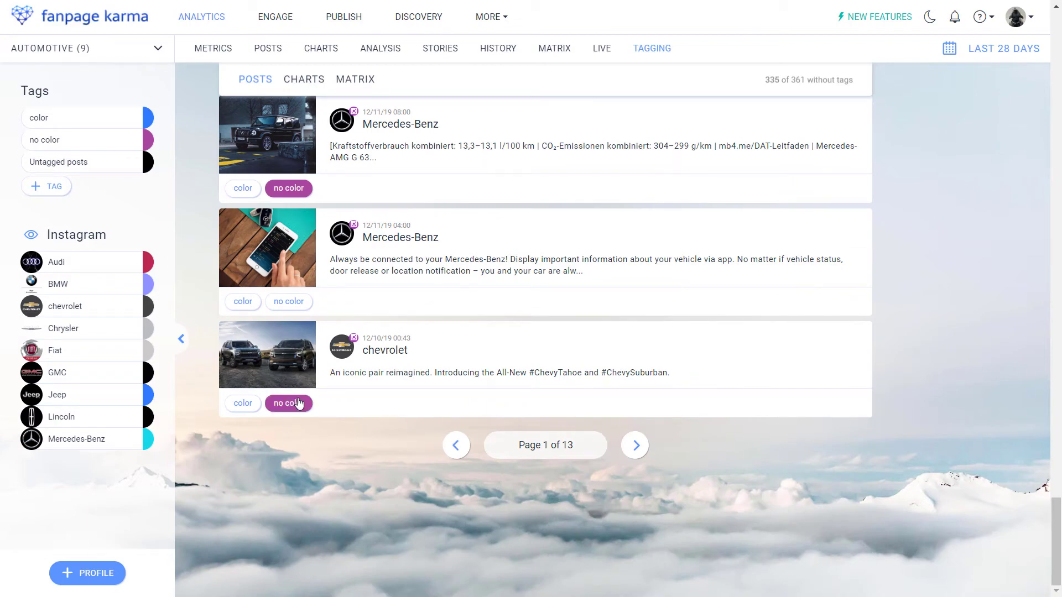
Show the tagging charts and examine the number of posts for no color, color and untagged posts.
scroll(366, 423, "up", 20)
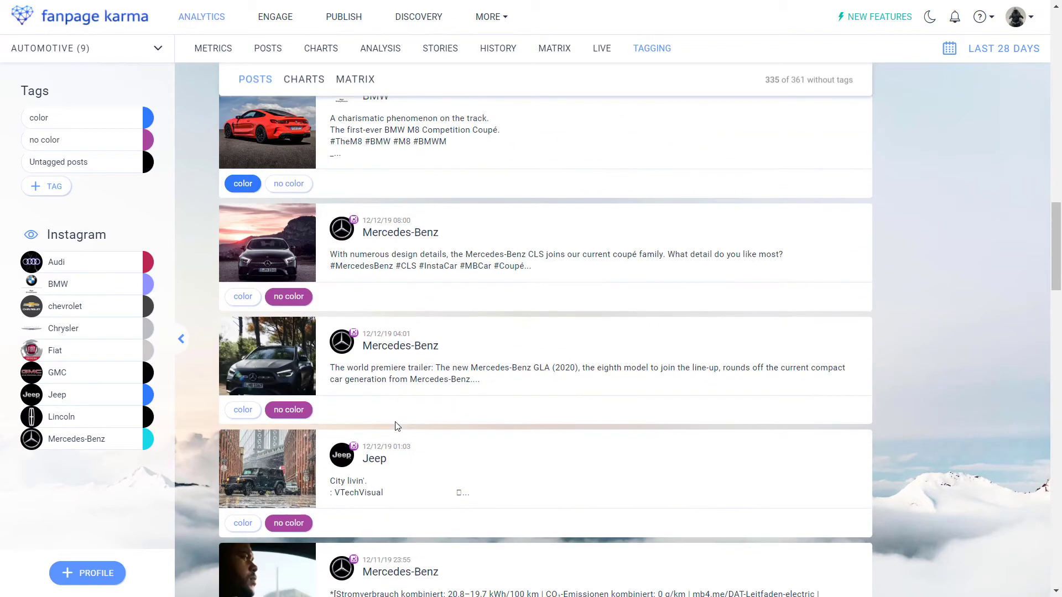
scroll(409, 401, "up", 5)
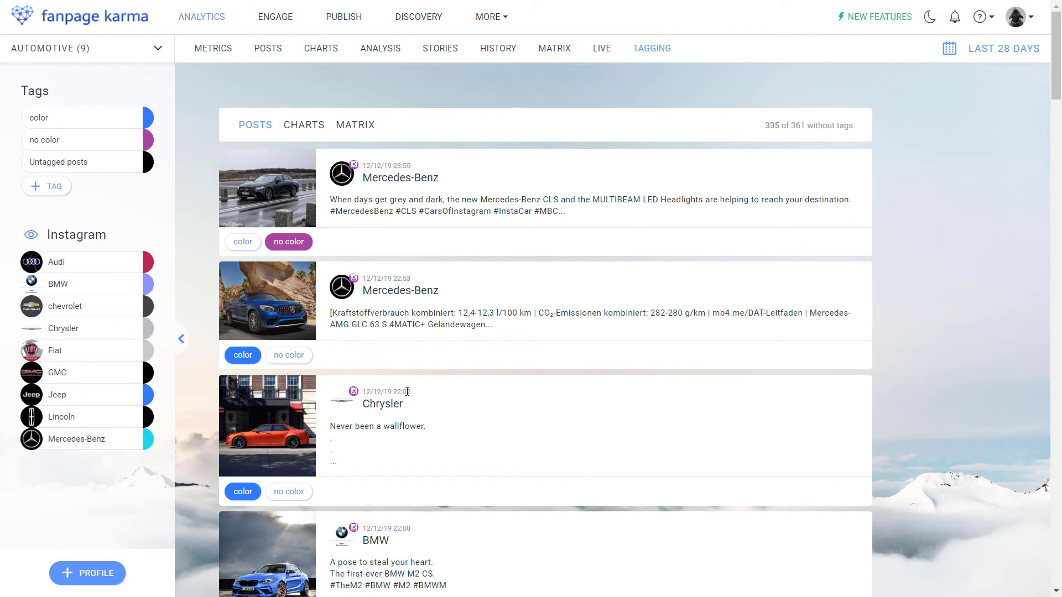
left_click(303, 125)
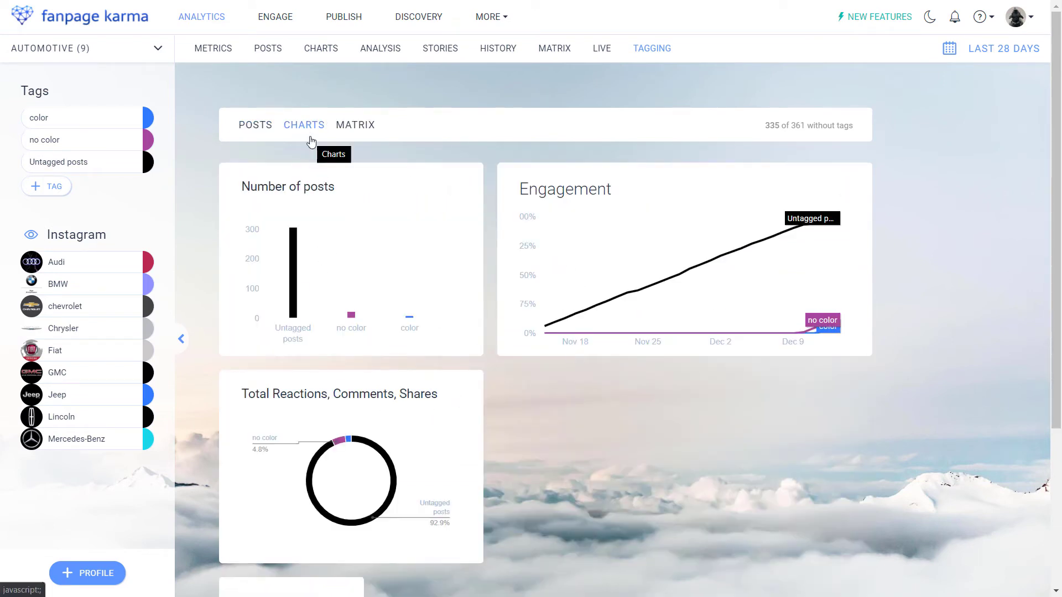
mouse_move(353, 320)
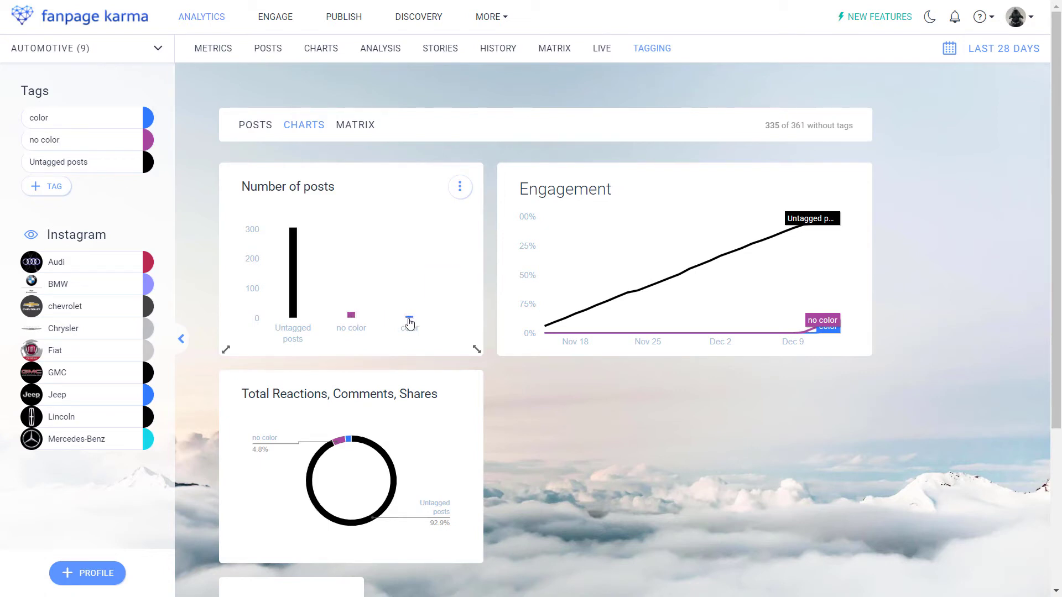
mouse_move(409, 320)
mouse_move(294, 264)
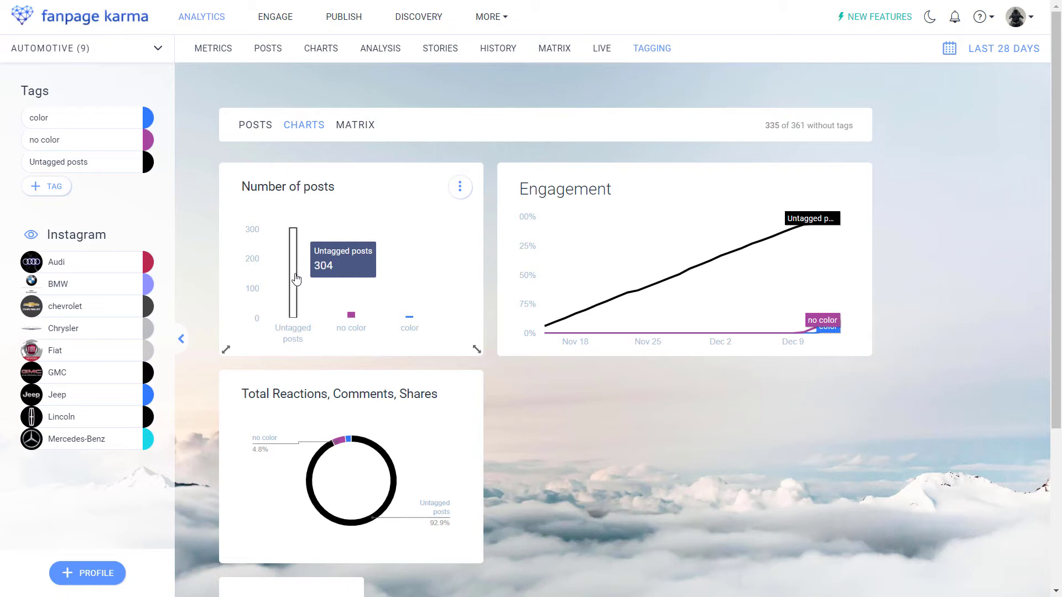
Hide the untagged posts from the charts, refresh the data and compare the engagement of color and no color.
left_click(33, 163)
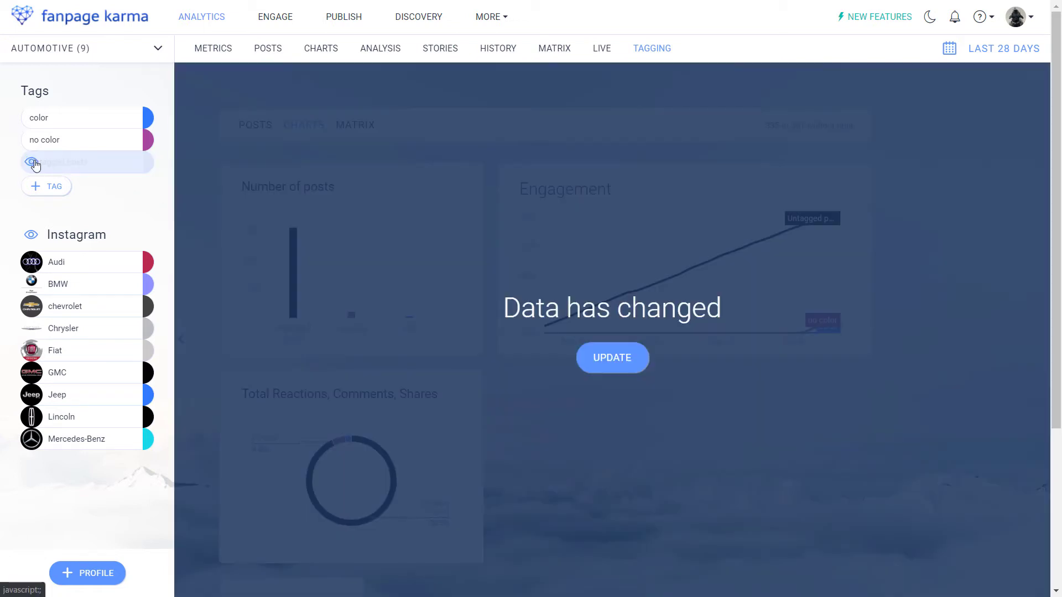
left_click(614, 365)
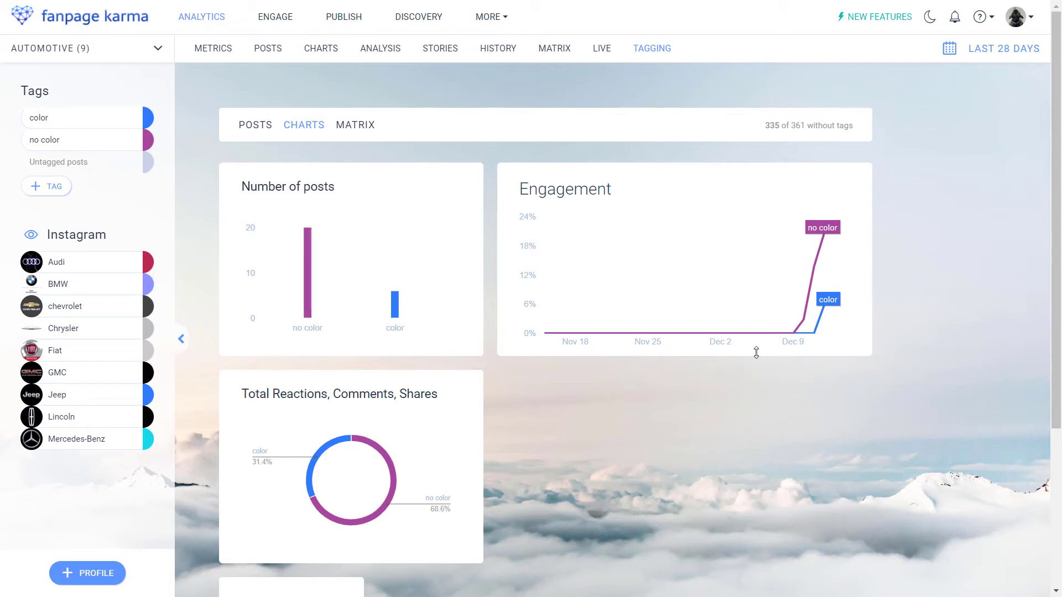
mouse_move(811, 297)
Show the download formats available for the Total Reactions, Comments, Shares chart.
scroll(669, 257, "down", 4)
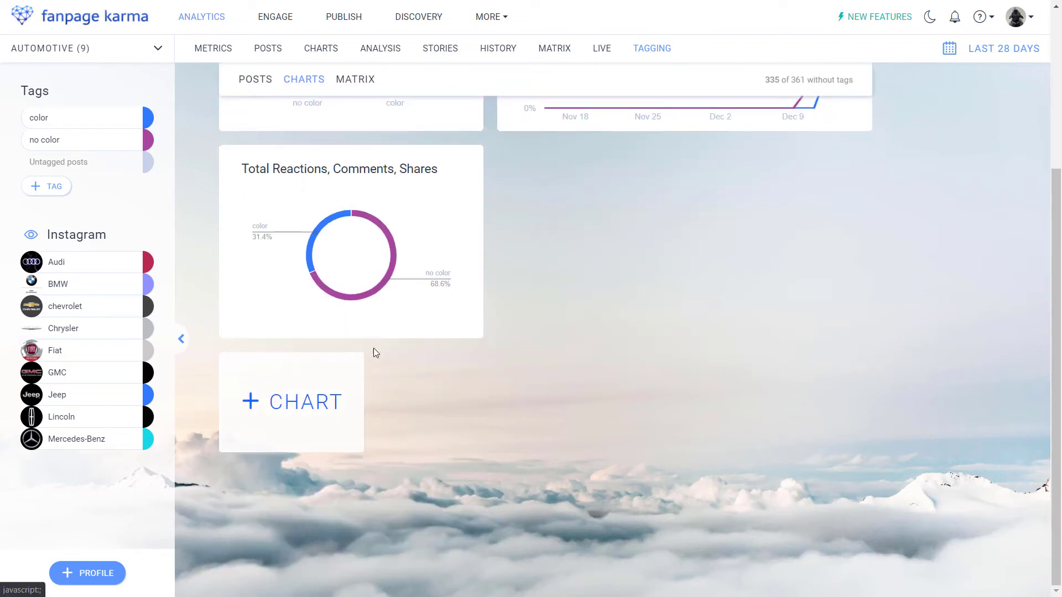
mouse_move(460, 169)
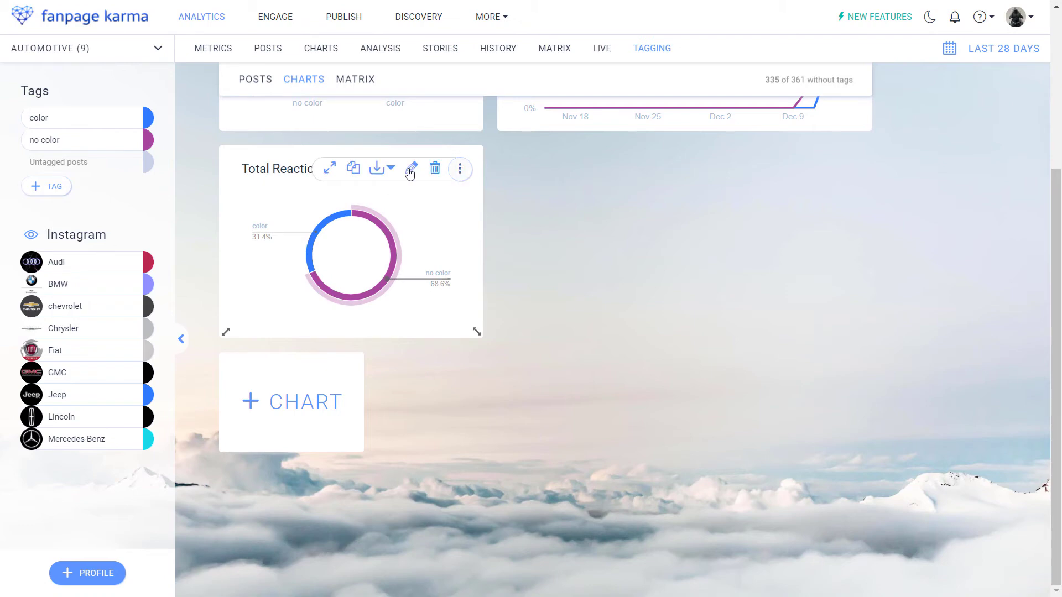
left_click(376, 168)
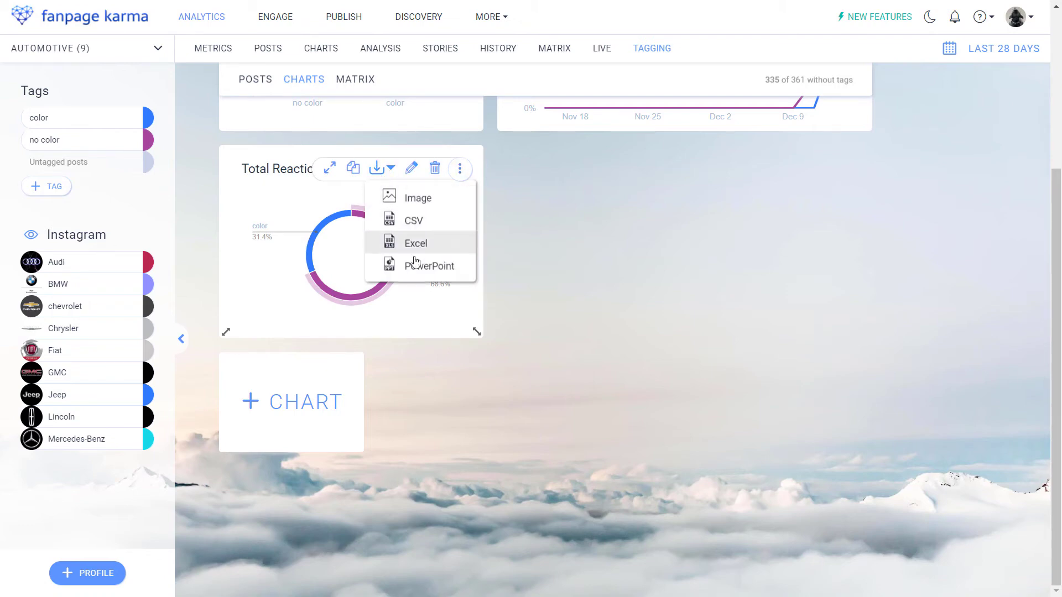
Show the tagging matrix with profiles as rows and add the color and no color tags as columns.
scroll(407, 199, "up", 4)
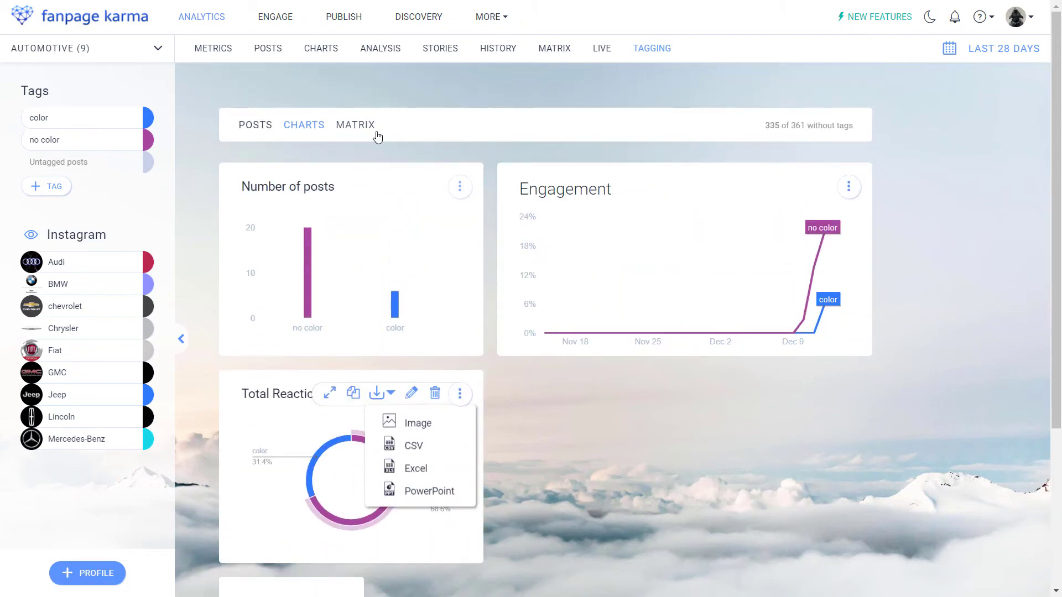
left_click(354, 126)
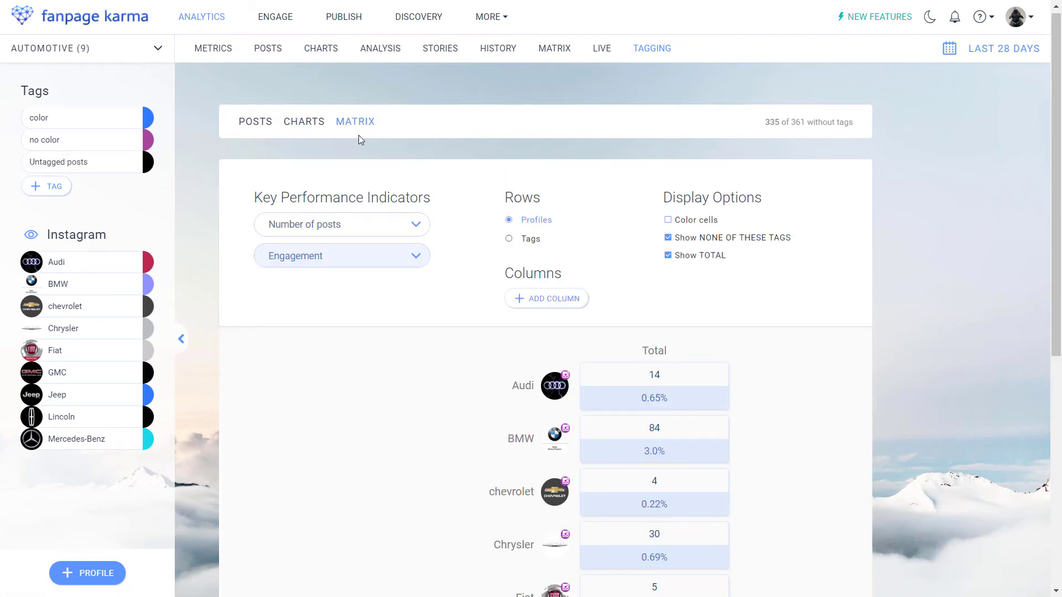
left_click(554, 300)
left_click(539, 337)
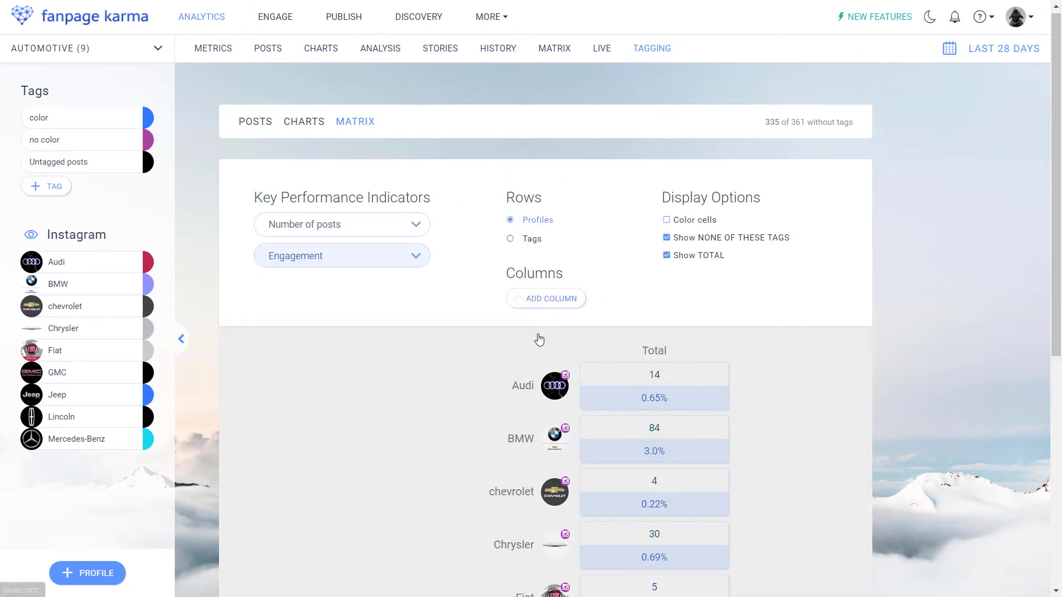
left_click(517, 300)
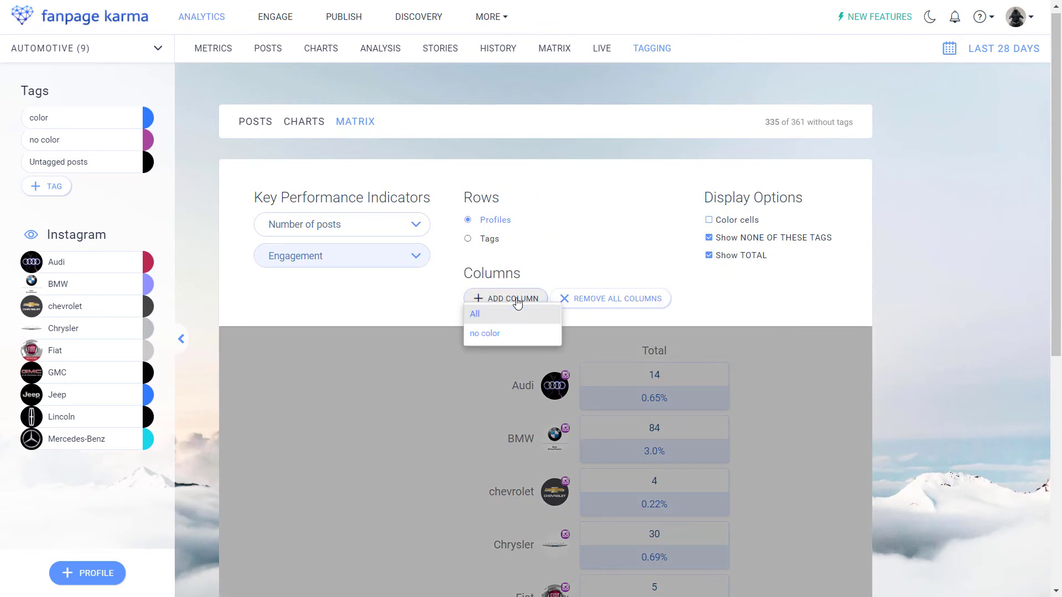
left_click(514, 336)
scroll(514, 340, "down", 4)
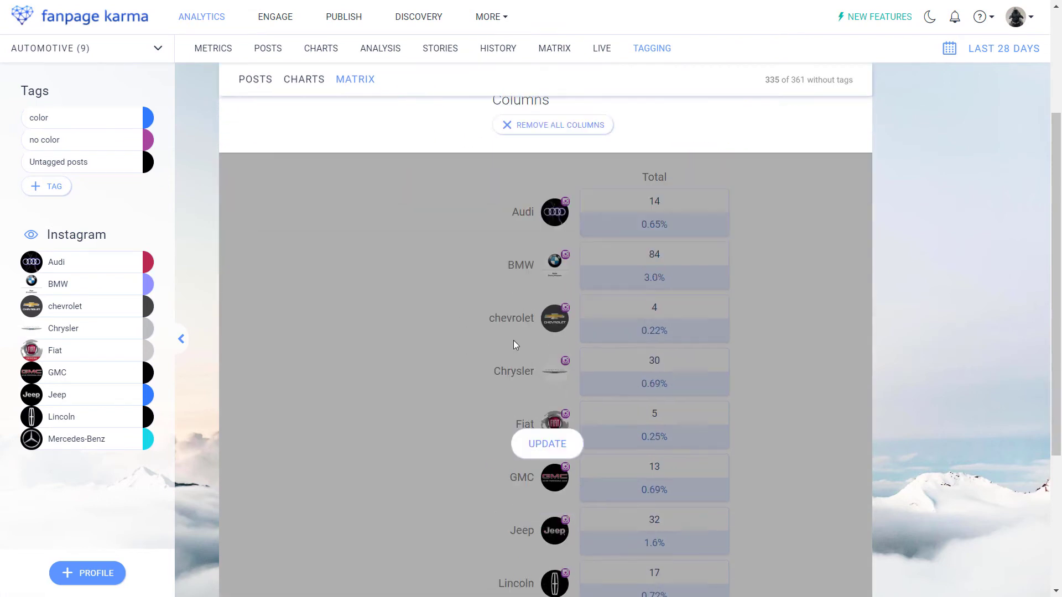
left_click(544, 415)
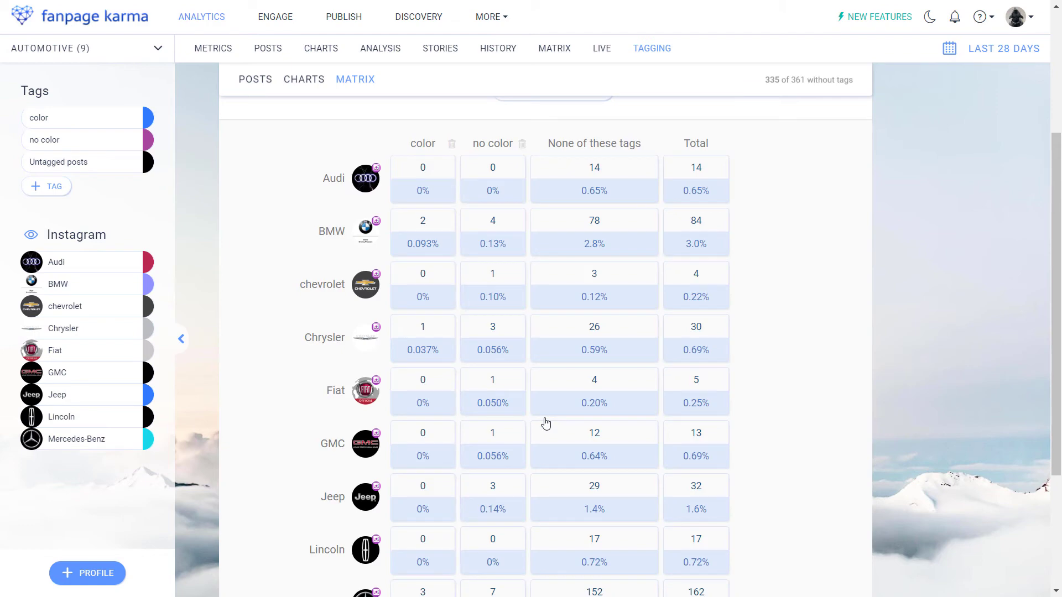
Turn on cell coloring for the matrix and review the shaded values down to the totals row.
scroll(546, 422, "up", 4)
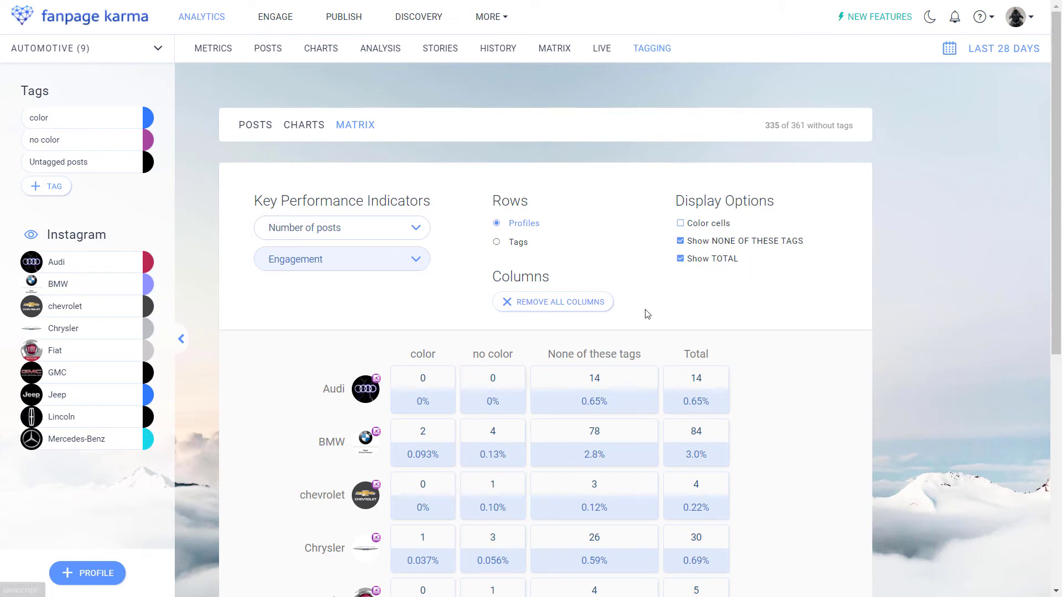
left_click(680, 224)
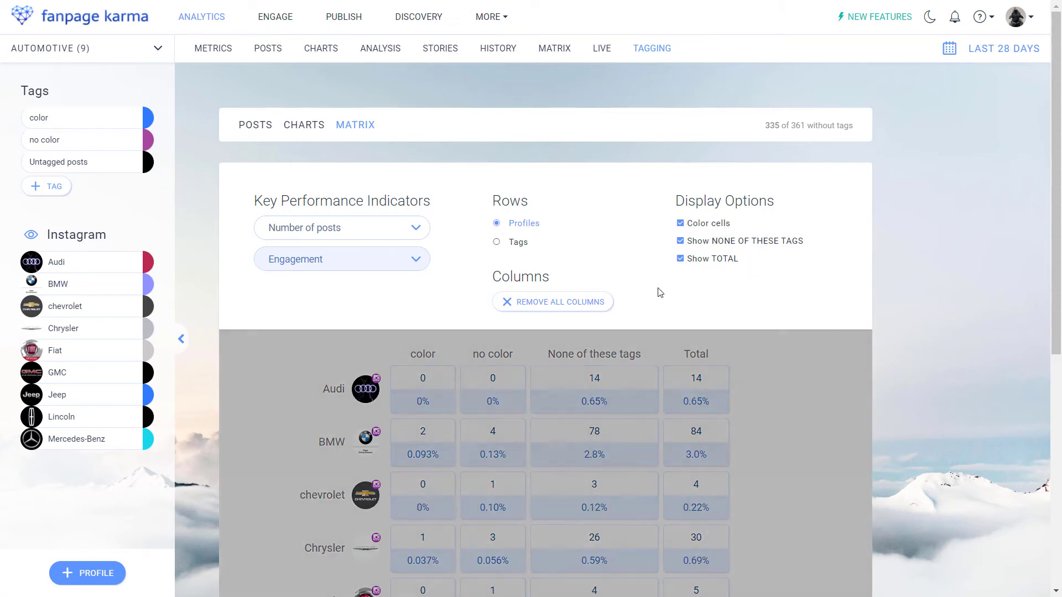
scroll(563, 245, "down", 7)
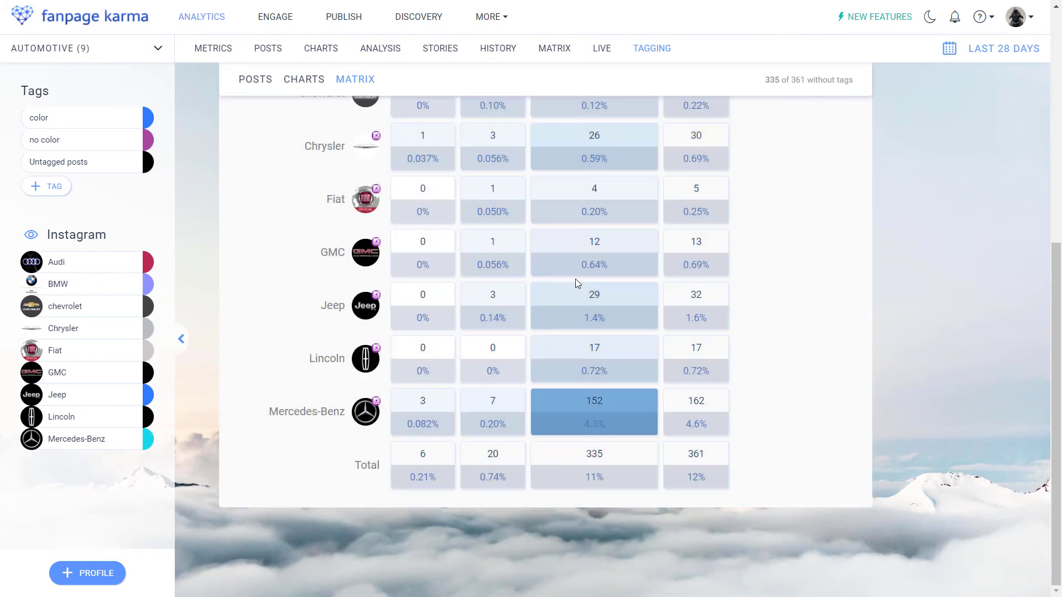
scroll(575, 281, "up", 7)
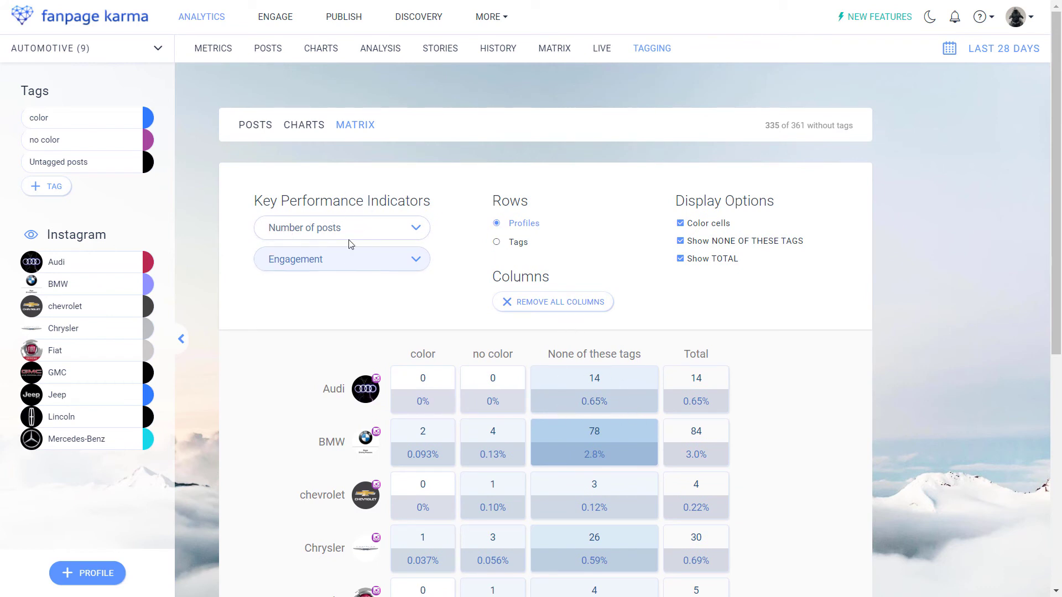
Replace the Engagement indicator in the matrix with Number of Likes and review the likes per profile and tag.
left_click(416, 263)
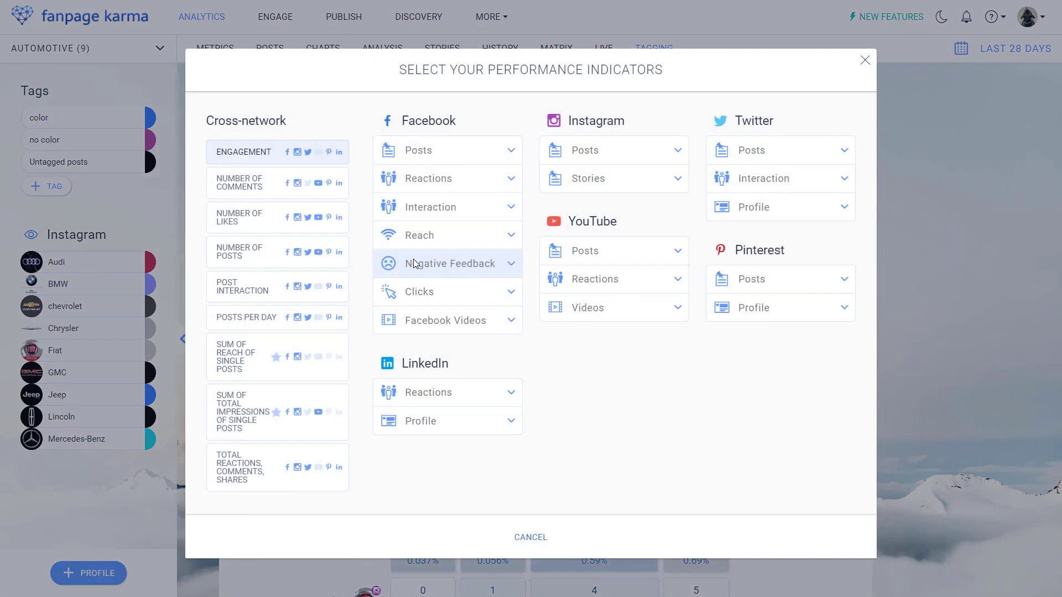
left_click(339, 210)
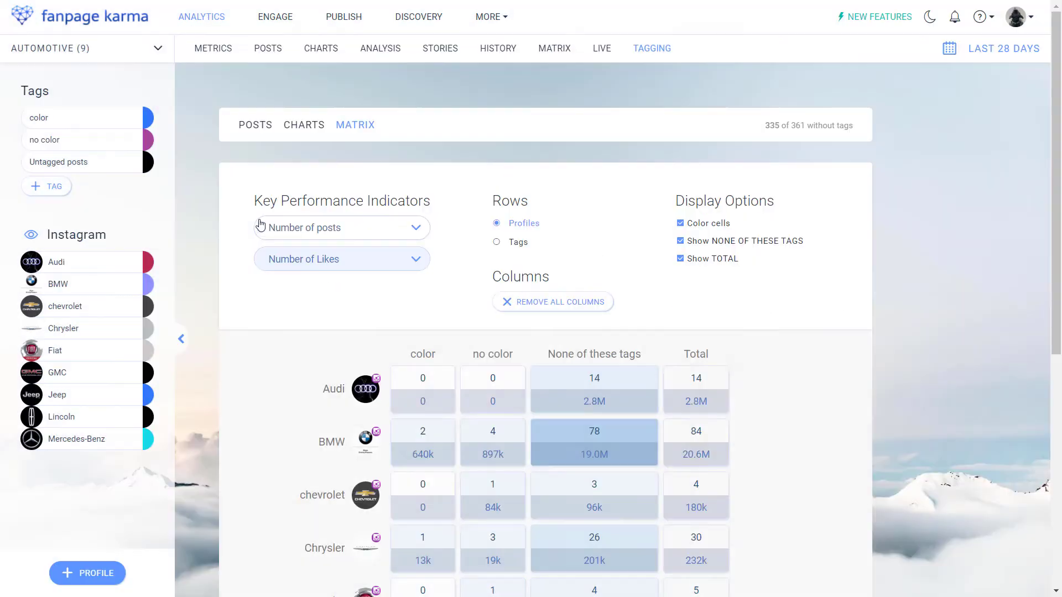
scroll(592, 395, "down", 4)
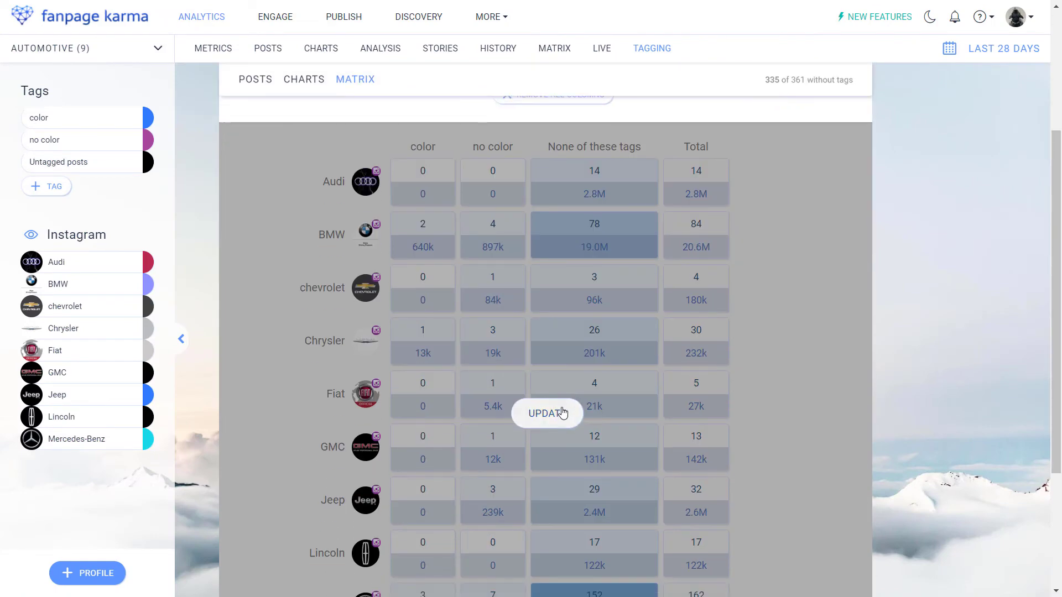
left_click(552, 414)
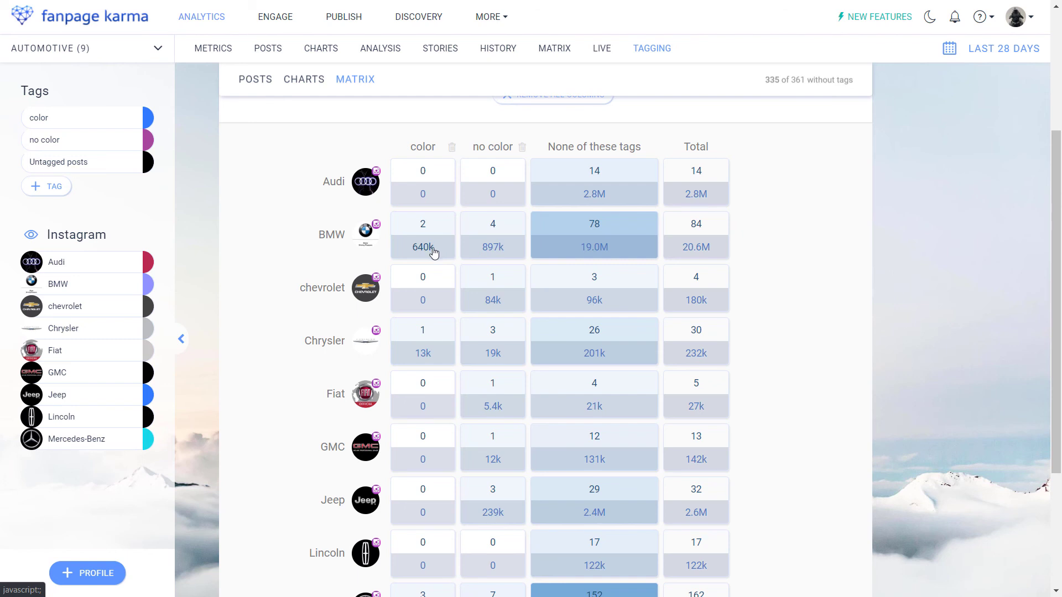
scroll(433, 252, "up", 3)
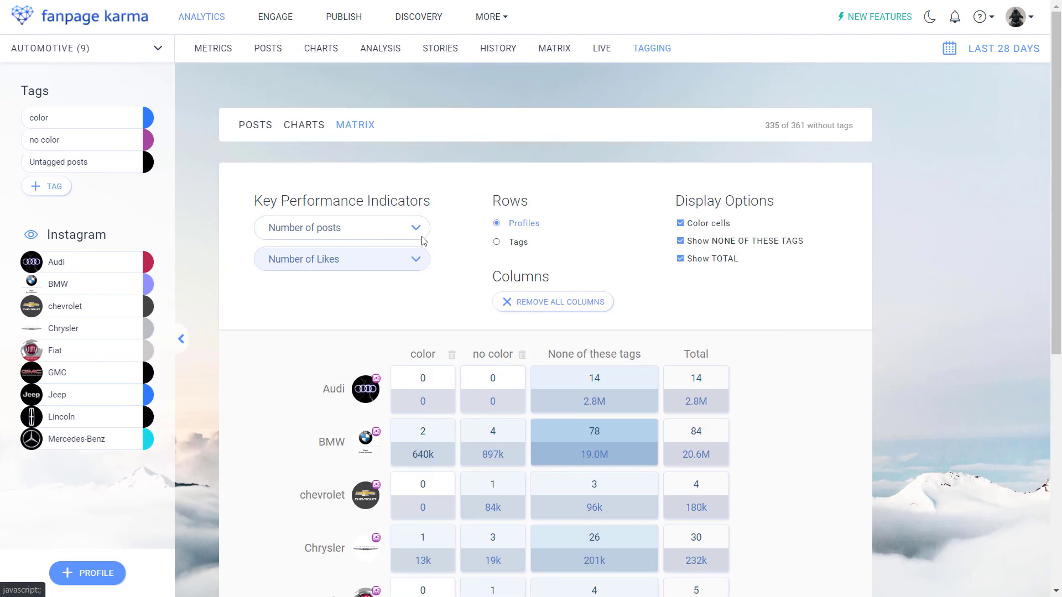
Return to the list of posts and look through the tags assigned to them.
left_click(256, 129)
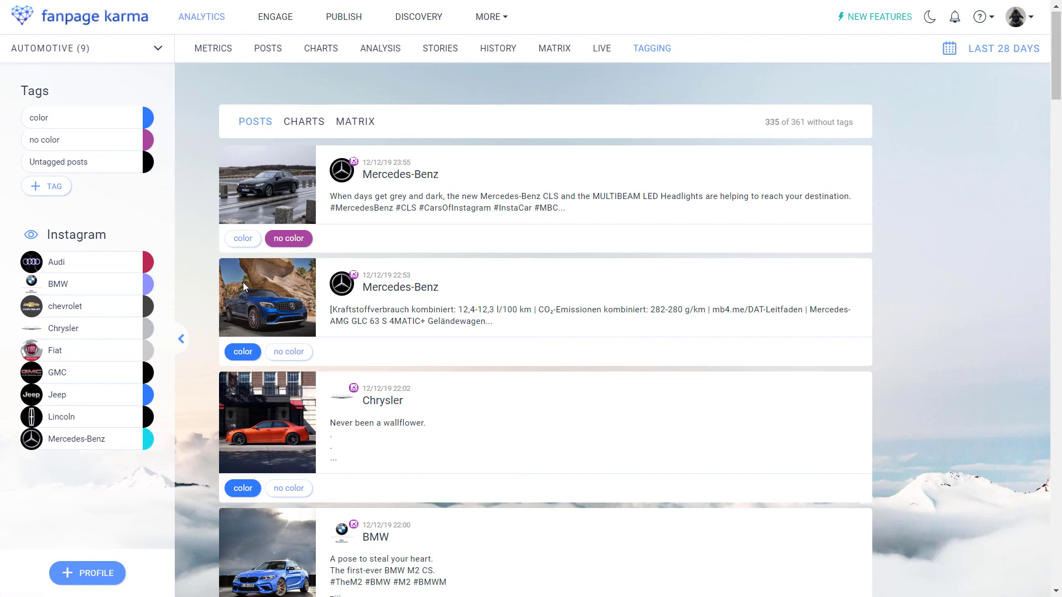
scroll(231, 293, "down", 10)
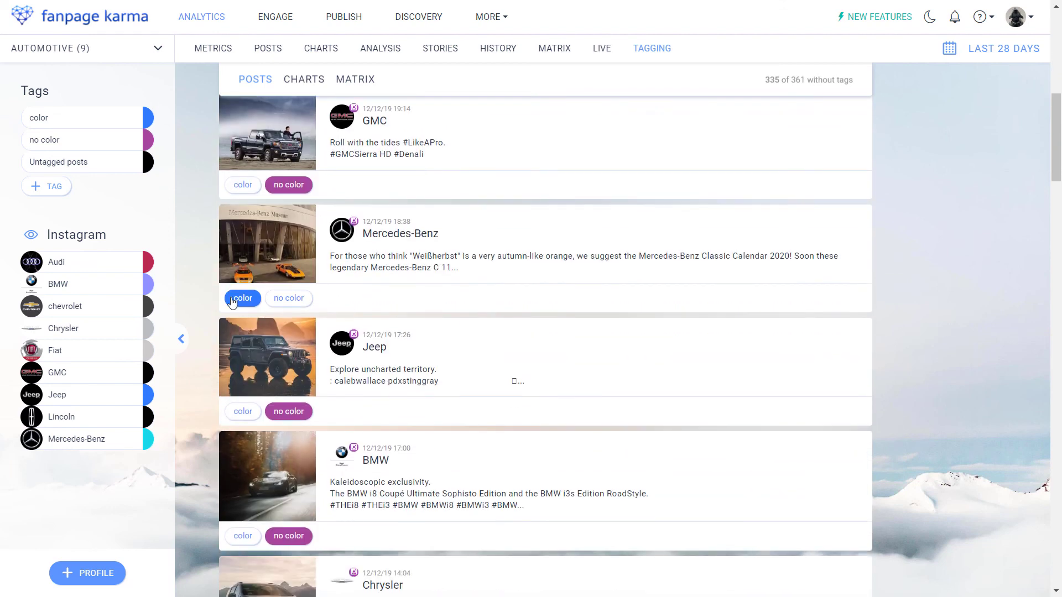